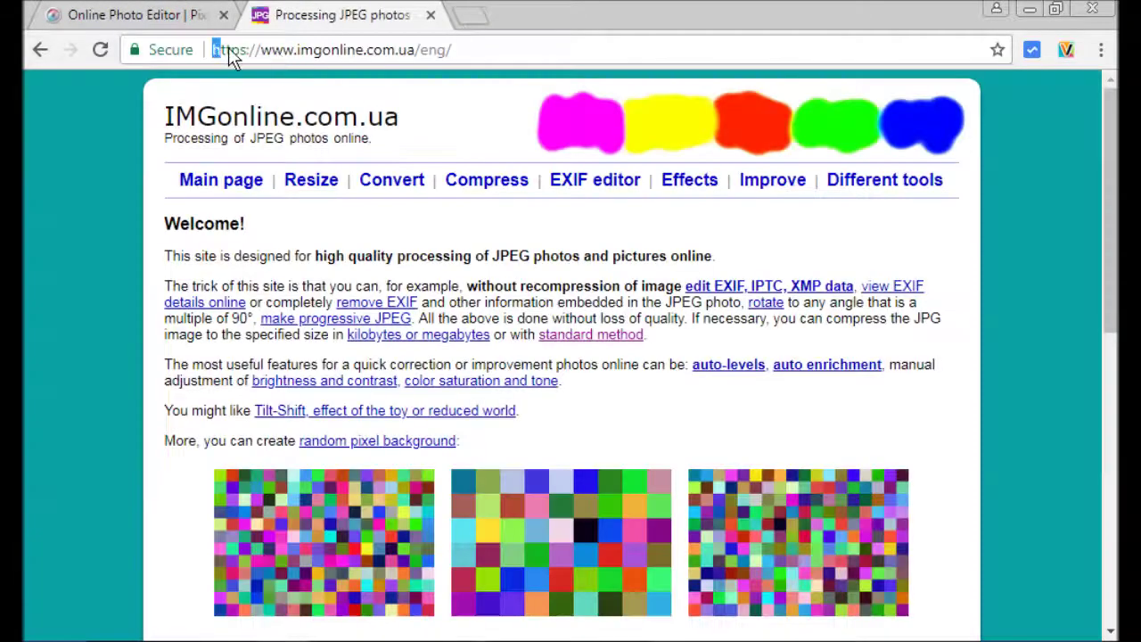
Open the Fairytale picture effect from the IMGonline.com.ua effects list.
{"action": "left_click_drag", "start_coordinate": [228, 54], "coordinate": [448, 57]}
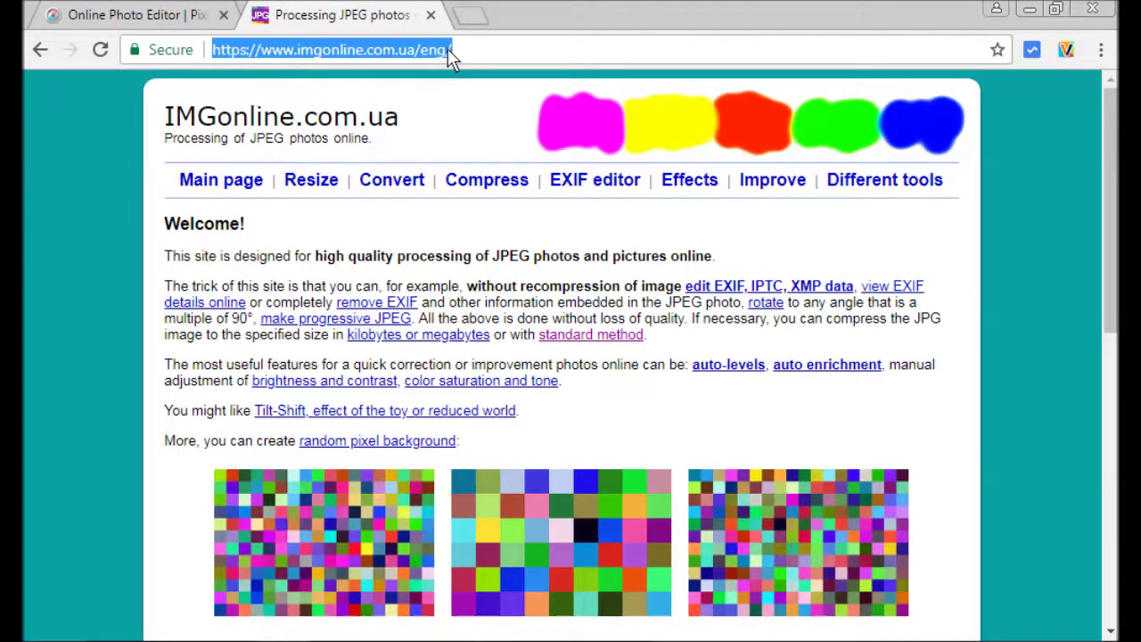
{"action": "left_click", "coordinate": [1004, 224]}
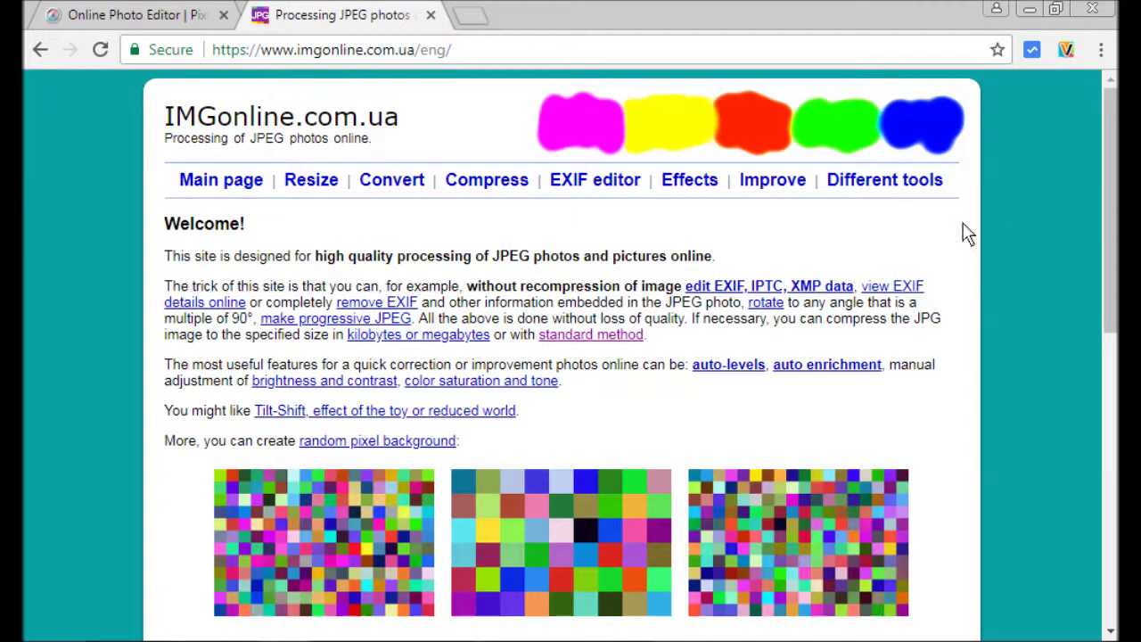
{"action": "left_click", "coordinate": [686, 181]}
{"action": "scroll", "coordinate": [687, 183], "scroll_direction": "down", "scroll_amount": 6}
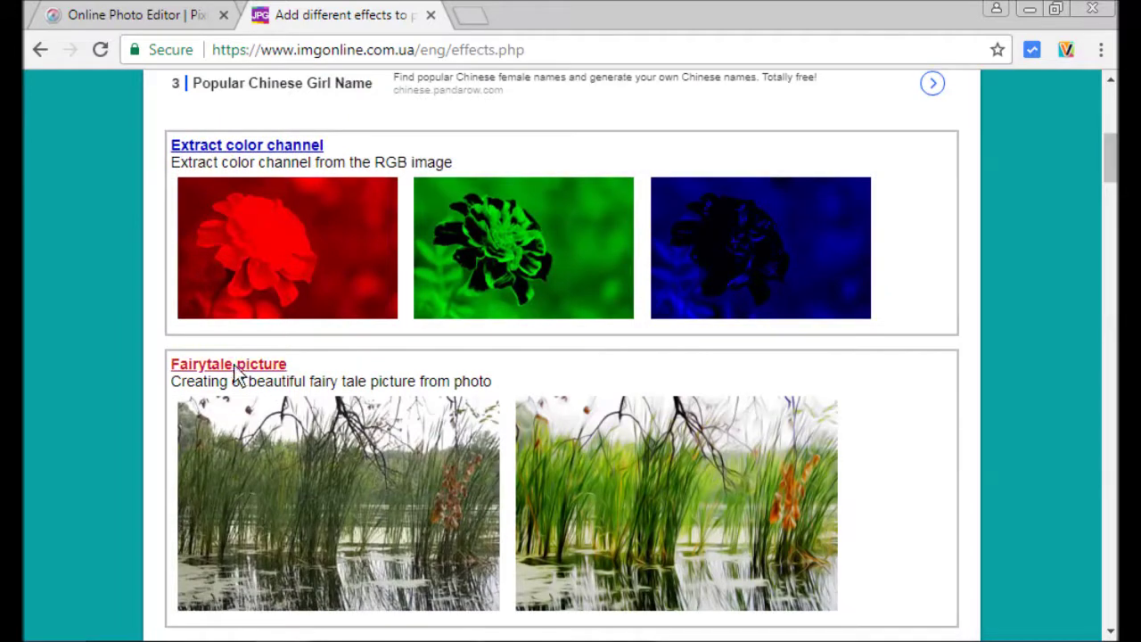
{"action": "left_click", "coordinate": [234, 368]}
Choose the portrait file "sample (2)" as the source image for the fairytale effect.
{"action": "left_click_drag", "start_coordinate": [1113, 125], "coordinate": [1115, 384]}
{"action": "left_click", "coordinate": [245, 182]}
{"action": "left_click", "coordinate": [637, 372]}
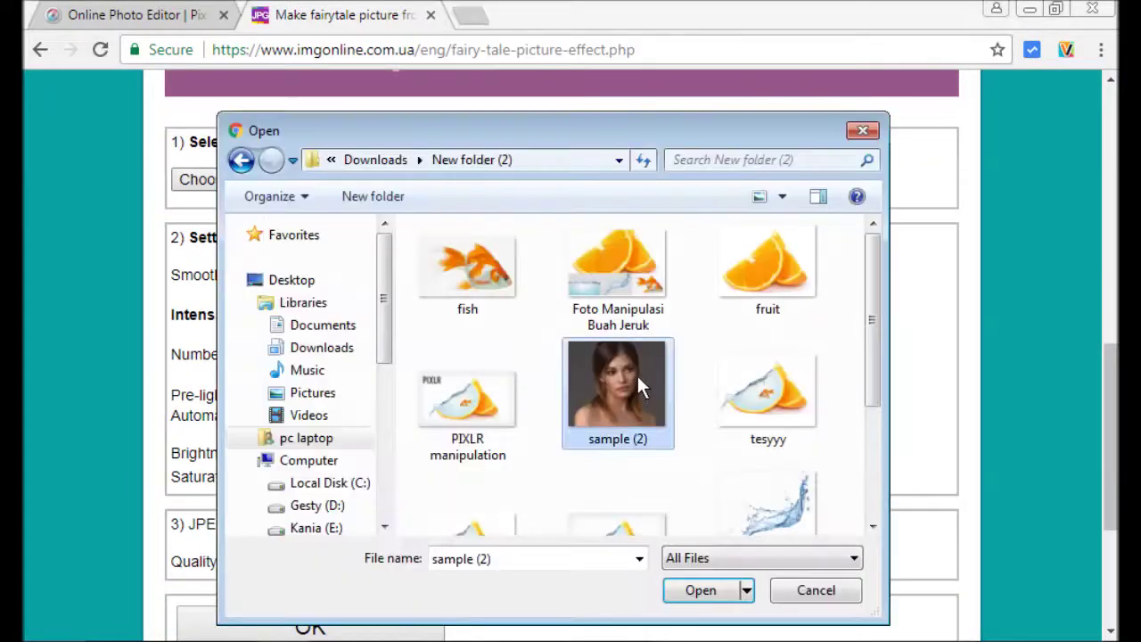
{"action": "left_click", "coordinate": [701, 590]}
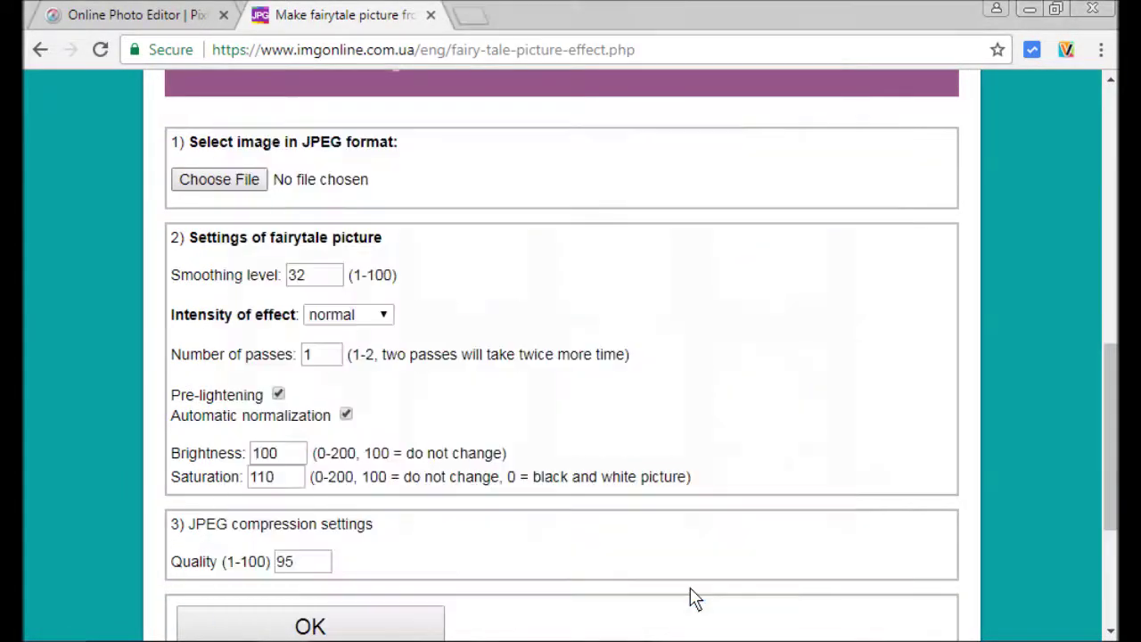
Set the intensity of the fairytale effect to maximum.
{"action": "left_click", "coordinate": [388, 316]}
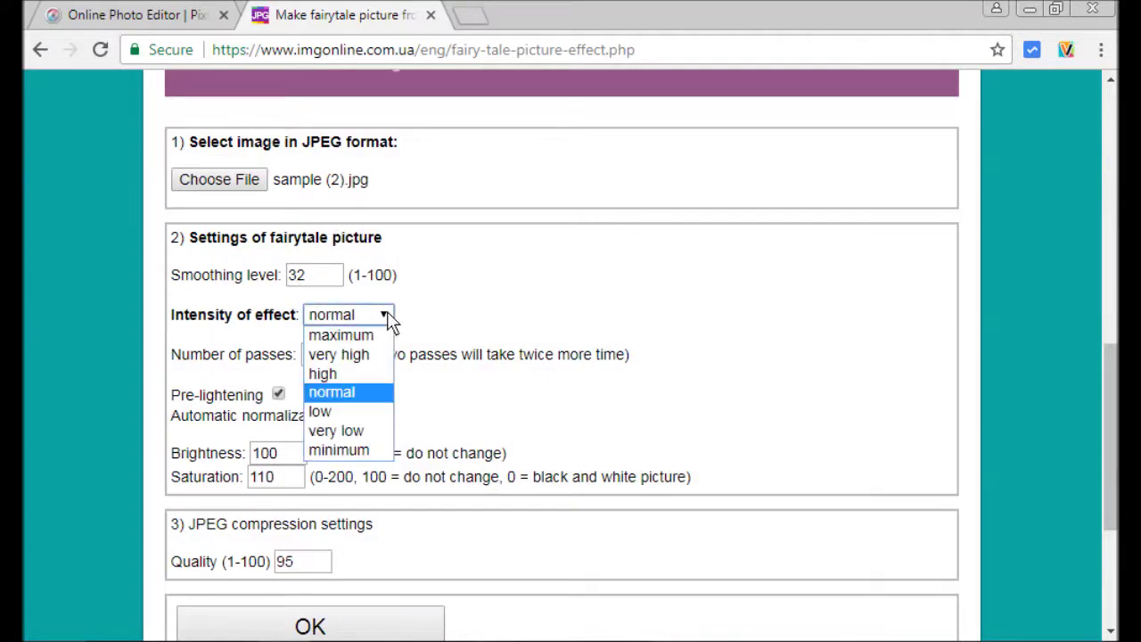
{"action": "left_click", "coordinate": [343, 336]}
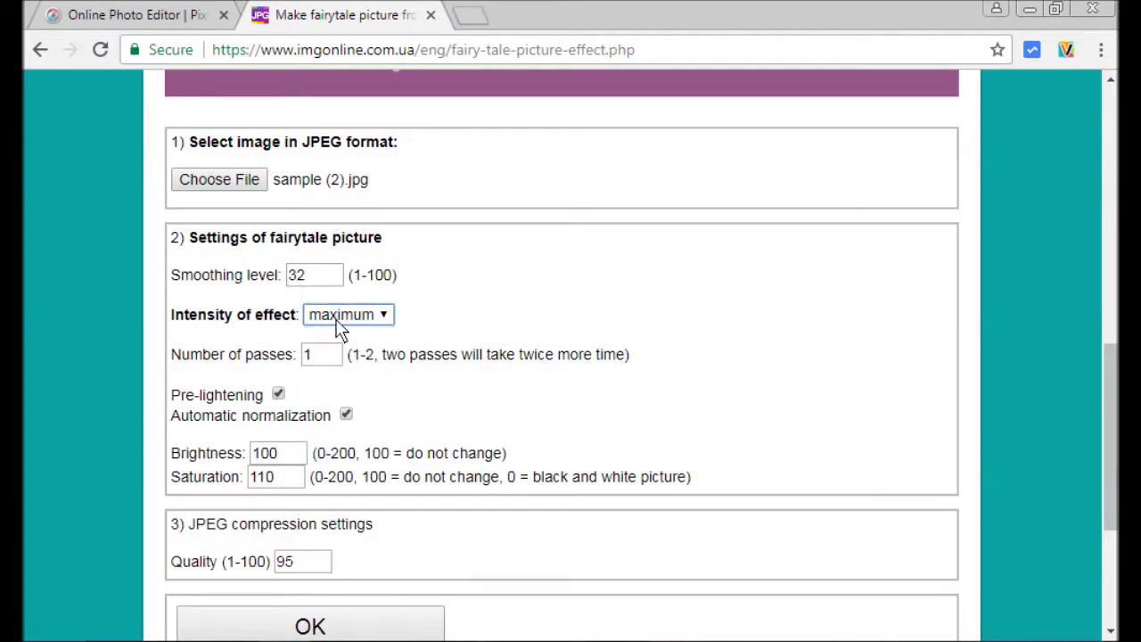
{"action": "left_click_drag", "start_coordinate": [173, 321], "coordinate": [354, 325]}
{"action": "left_click", "coordinate": [445, 331]}
Set the JPEG compression quality to 100 and process the image.
{"action": "left_click_drag", "start_coordinate": [1113, 397], "coordinate": [1115, 441]}
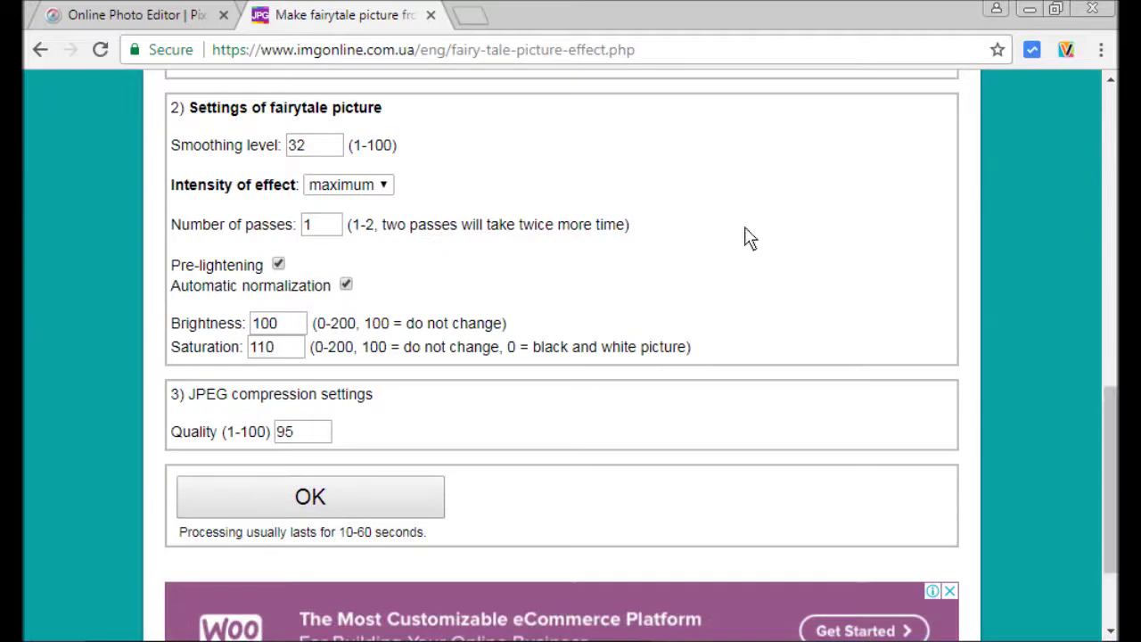
{"action": "left_click", "coordinate": [322, 427]}
{"action": "left_click", "coordinate": [322, 427]}
{"action": "left_click", "coordinate": [322, 428]}
{"action": "mouse_move", "coordinate": [307, 431]}
{"action": "left_mouse_down"}
{"action": "mouse_move", "coordinate": [223, 434]}
{"action": "mouse_move", "coordinate": [324, 431]}
{"action": "left_mouse_up"}
{"action": "left_click", "coordinate": [369, 431]}
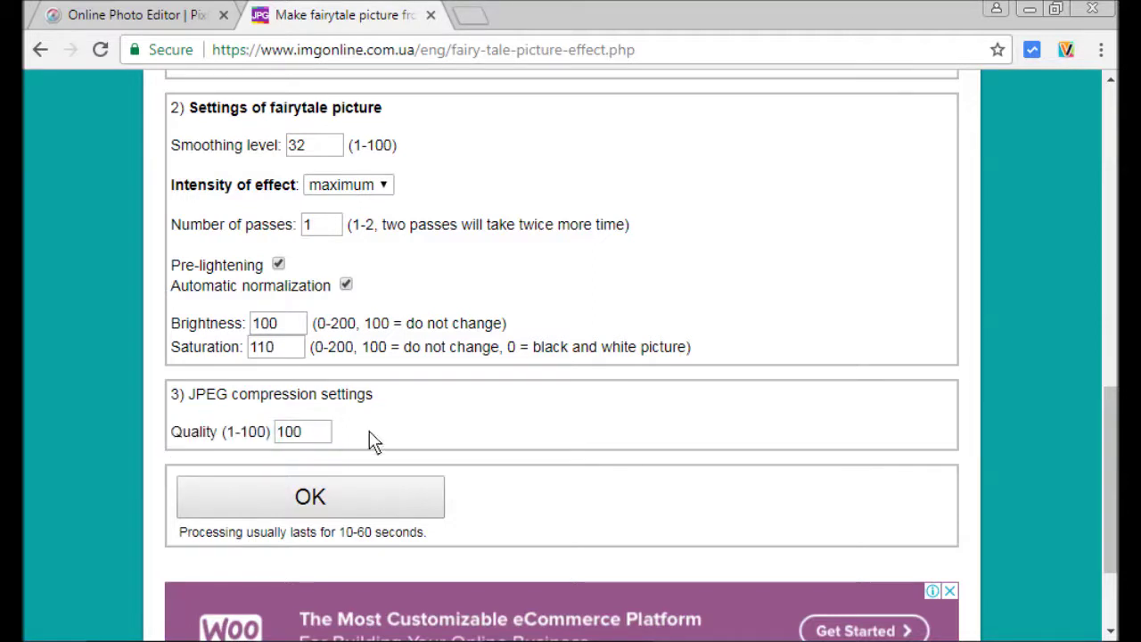
{"action": "left_click", "coordinate": [308, 502]}
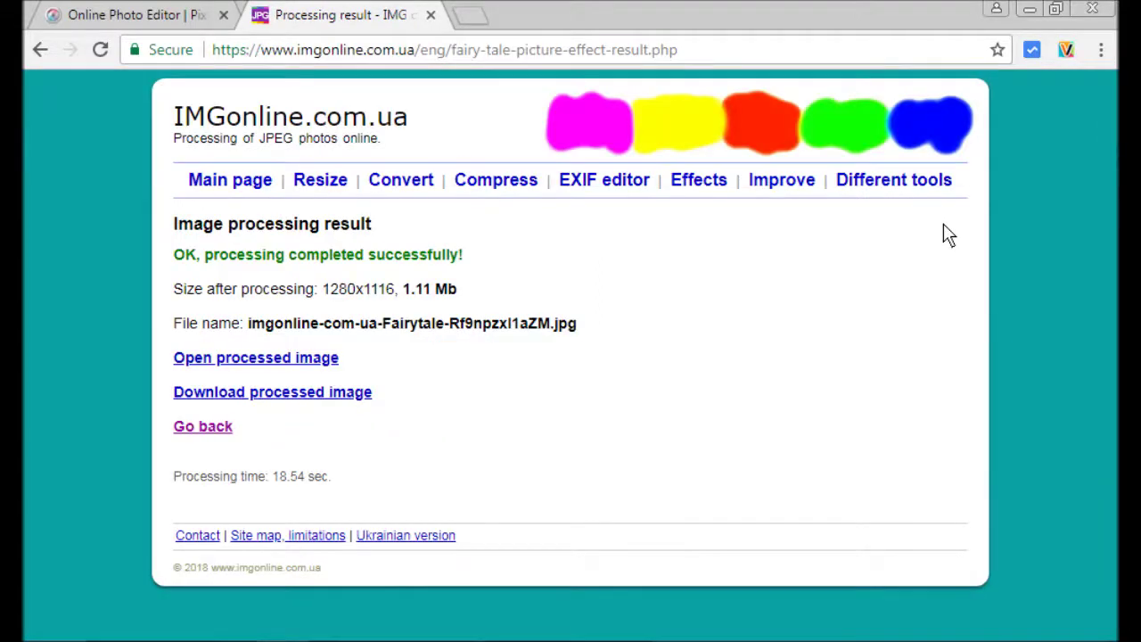
Open the processed fairytale image and check its details at full size.
{"action": "left_click", "coordinate": [231, 358]}
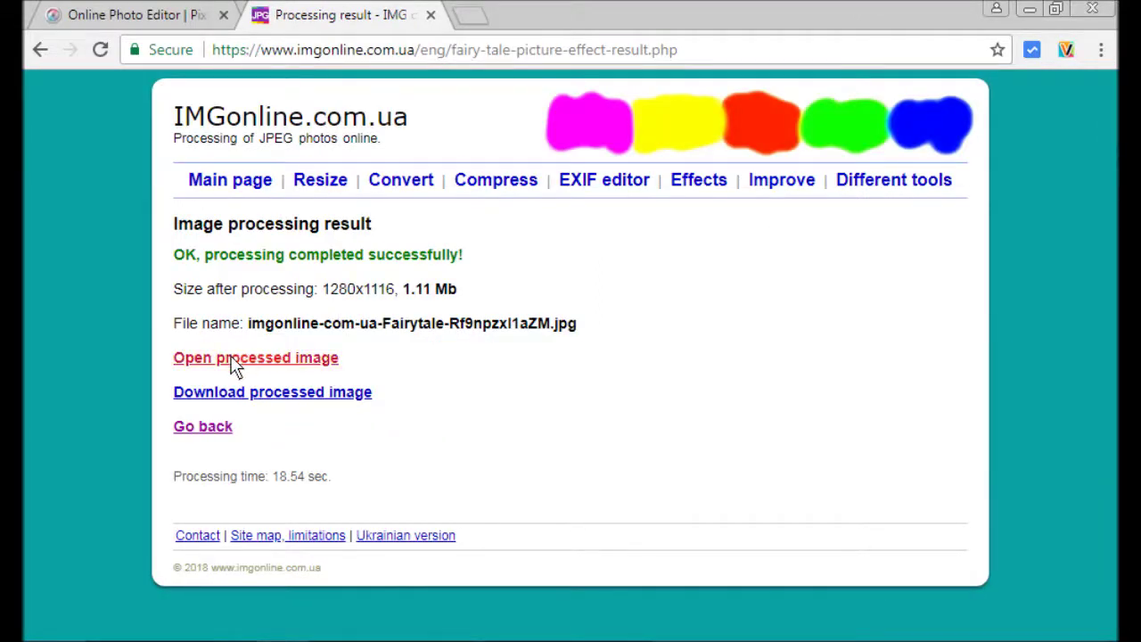
{"action": "left_click_drag", "start_coordinate": [349, 359], "coordinate": [174, 361]}
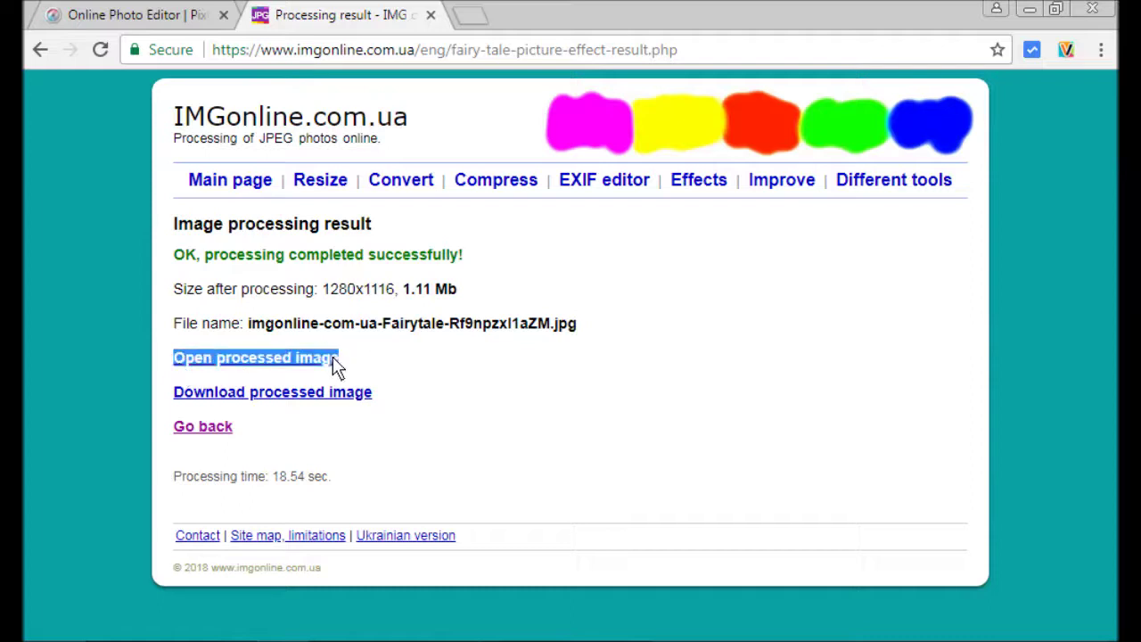
{"action": "left_click", "coordinate": [291, 357]}
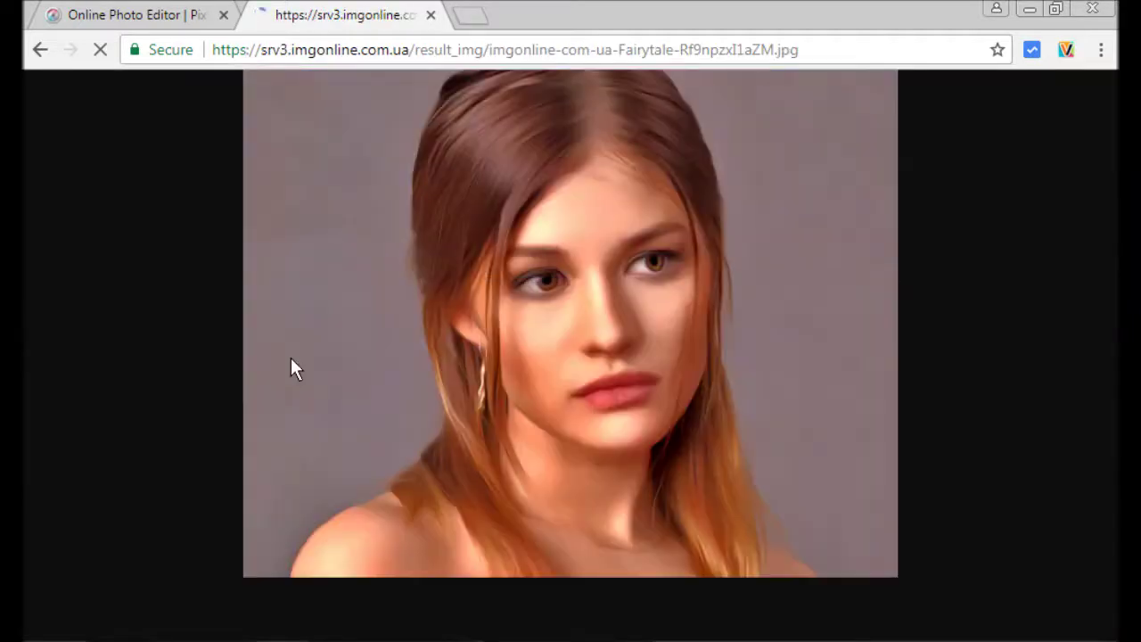
{"action": "left_click", "coordinate": [669, 233]}
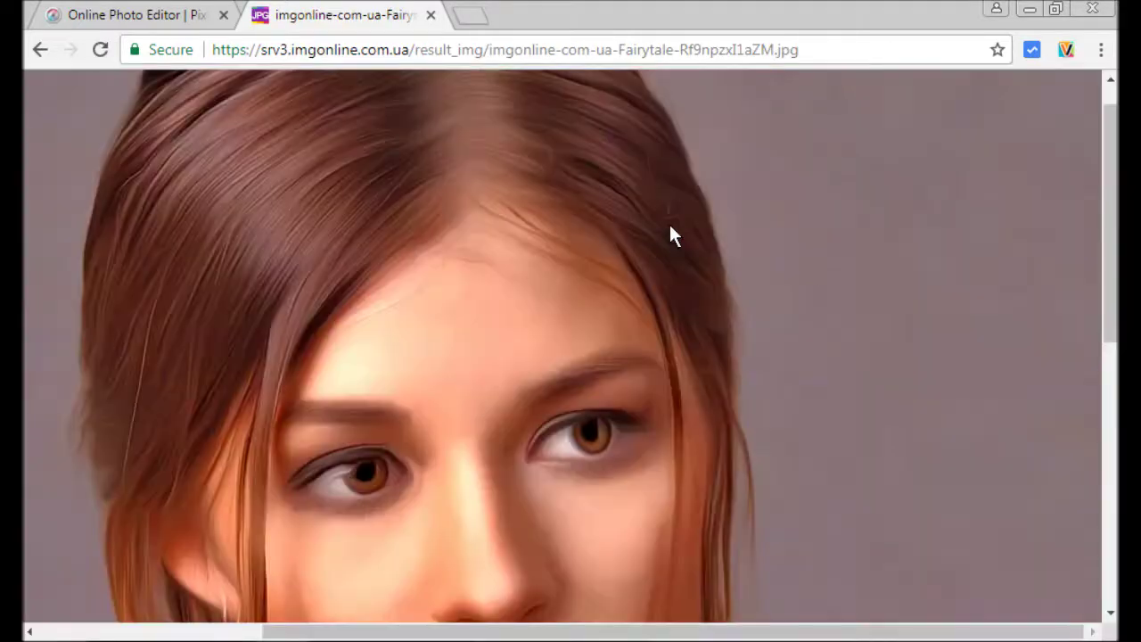
{"action": "left_click_drag", "start_coordinate": [1112, 218], "coordinate": [1115, 247]}
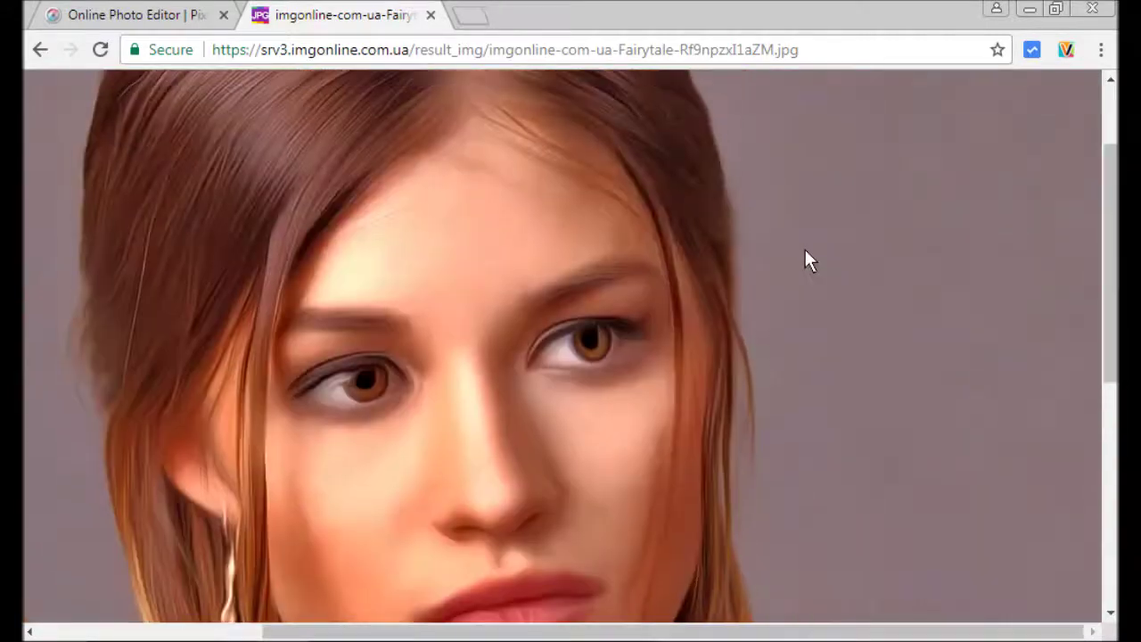
{"action": "left_click", "coordinate": [701, 240]}
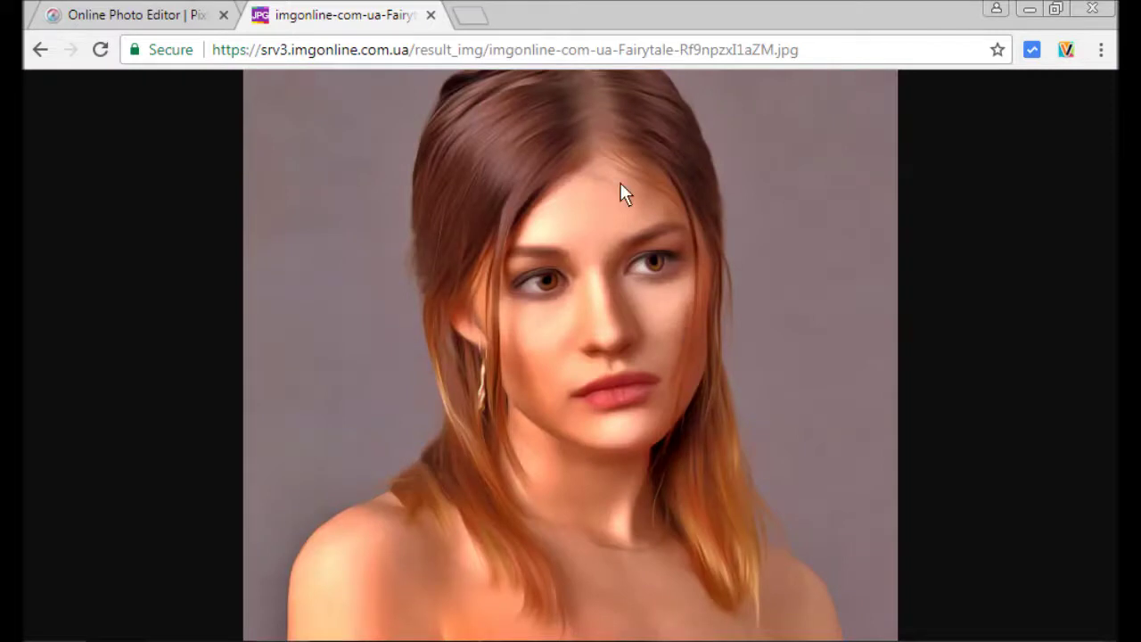
{"action": "left_click", "coordinate": [533, 49]}
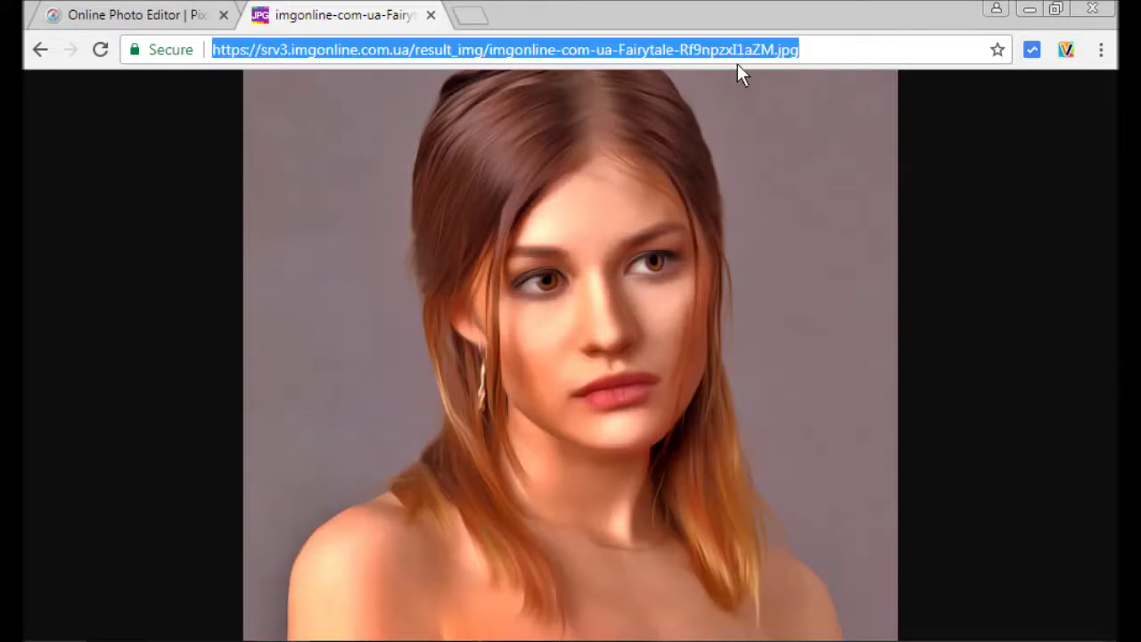
{"action": "left_click", "coordinate": [819, 55]}
Switch to the Pixlr editor and start opening an image URL as a layer over the original portrait.
{"action": "left_click", "coordinate": [152, 15]}
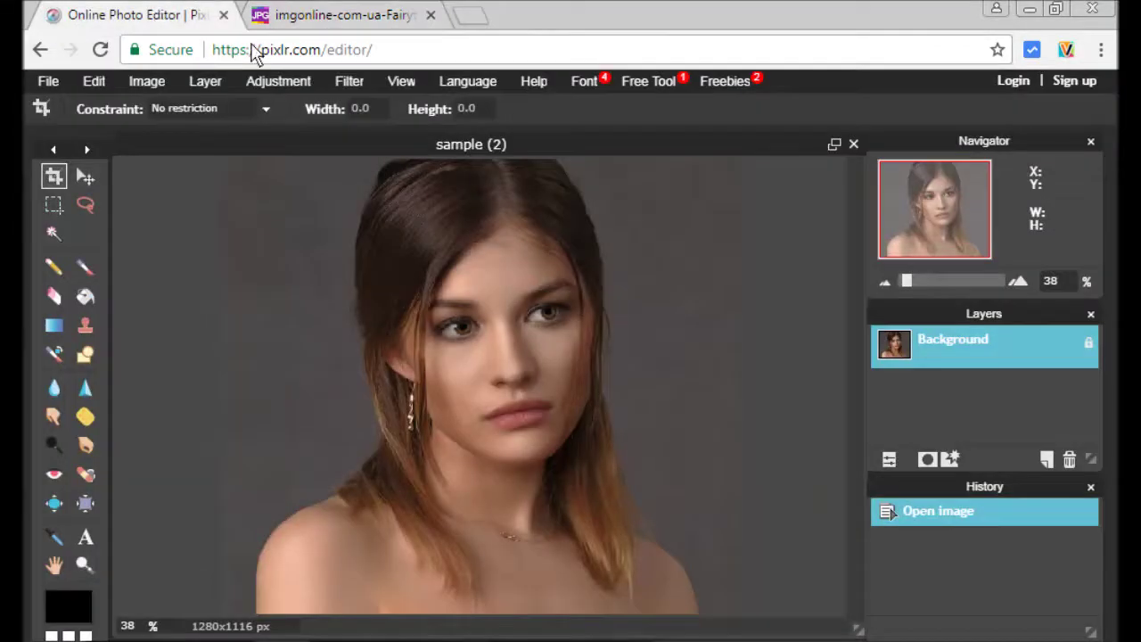
{"action": "left_click", "coordinate": [207, 84]}
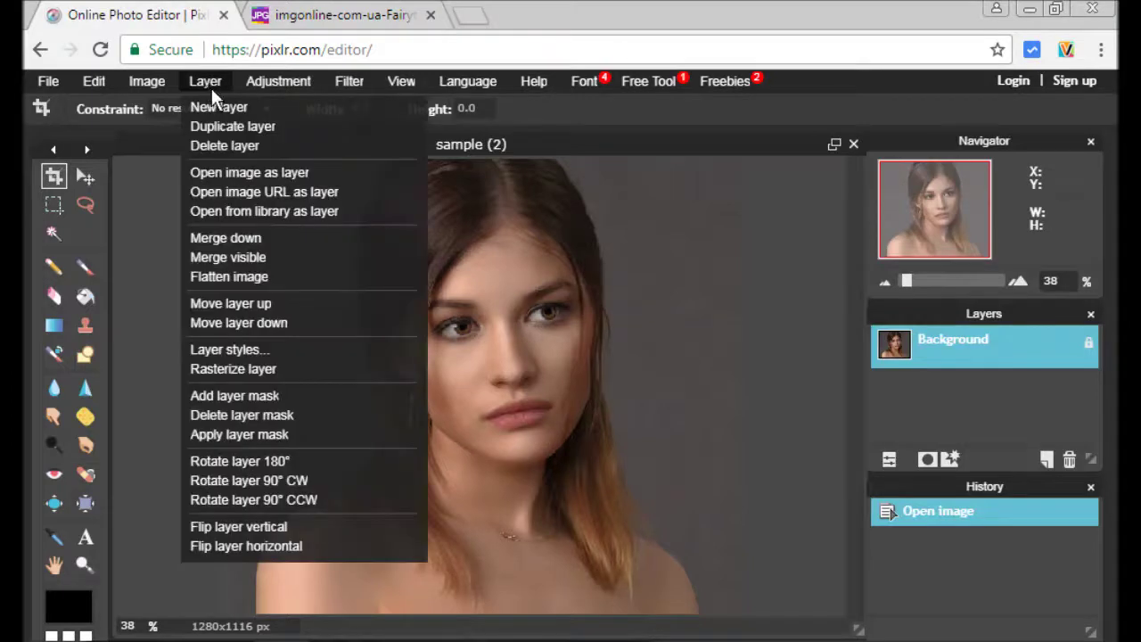
{"action": "left_click", "coordinate": [308, 192]}
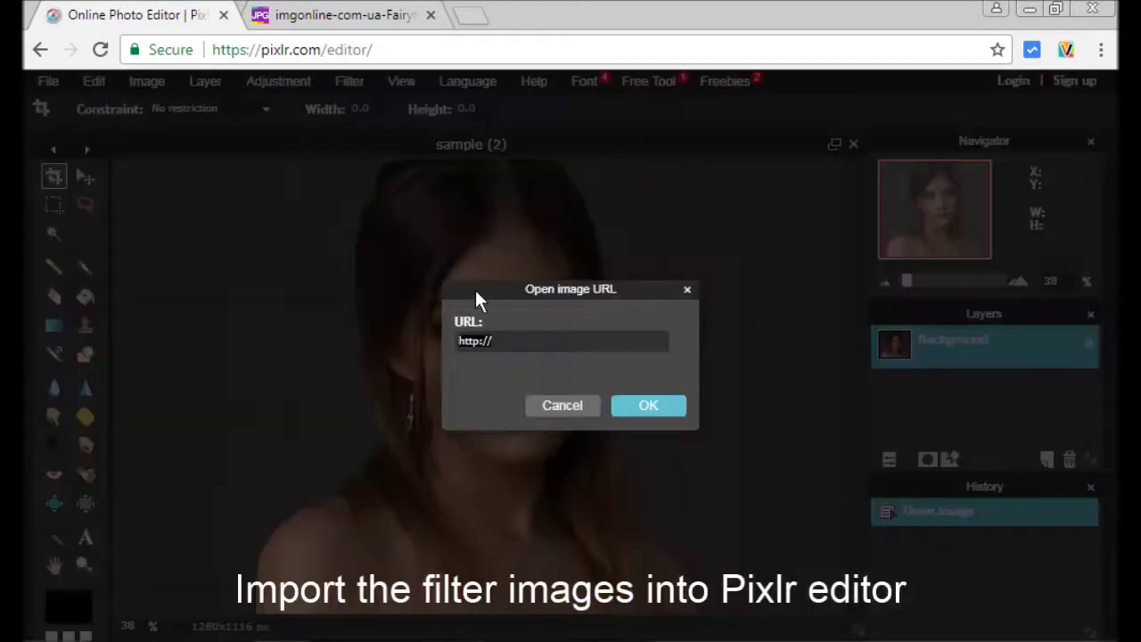
Copy the full web address of the processed fairytale image from its browser page.
{"action": "left_click", "coordinate": [387, 18]}
{"action": "left_click_drag", "start_coordinate": [802, 50], "coordinate": [235, 66]}
{"action": "right_click", "coordinate": [247, 58]}
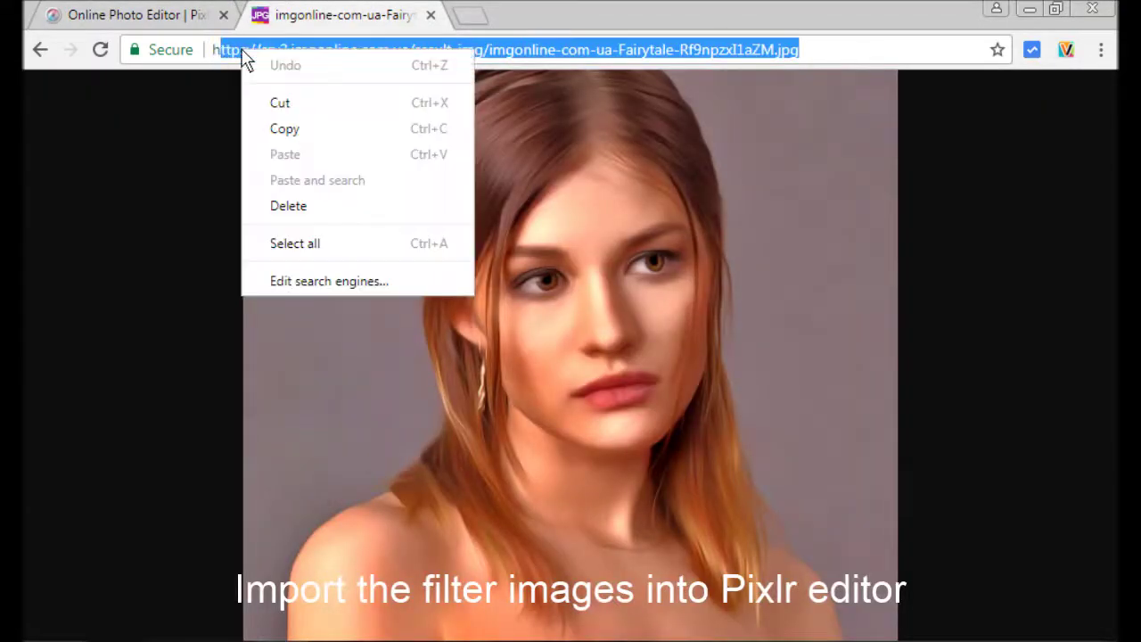
{"action": "left_click", "coordinate": [220, 56]}
{"action": "left_click_drag", "start_coordinate": [218, 53], "coordinate": [710, 50]}
{"action": "left_click_drag", "start_coordinate": [755, 20], "coordinate": [827, 11]}
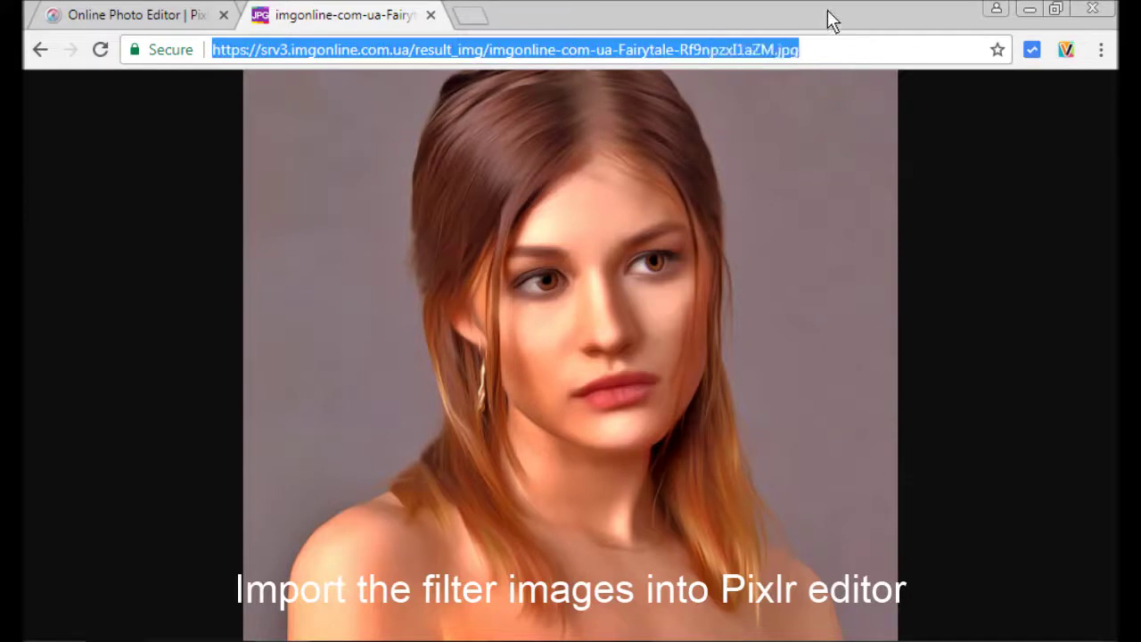
{"action": "right_click", "coordinate": [690, 43]}
{"action": "left_click", "coordinate": [736, 119]}
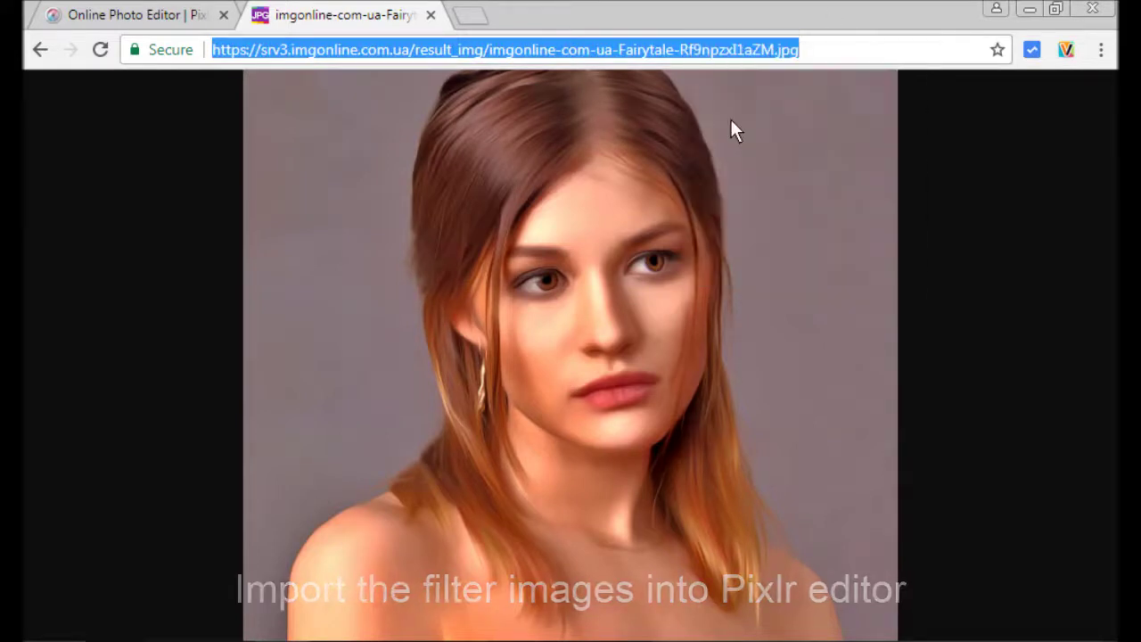
Return to Pixlr and load the fairytale image from the copied address as a new layer.
{"action": "left_click", "coordinate": [163, 11]}
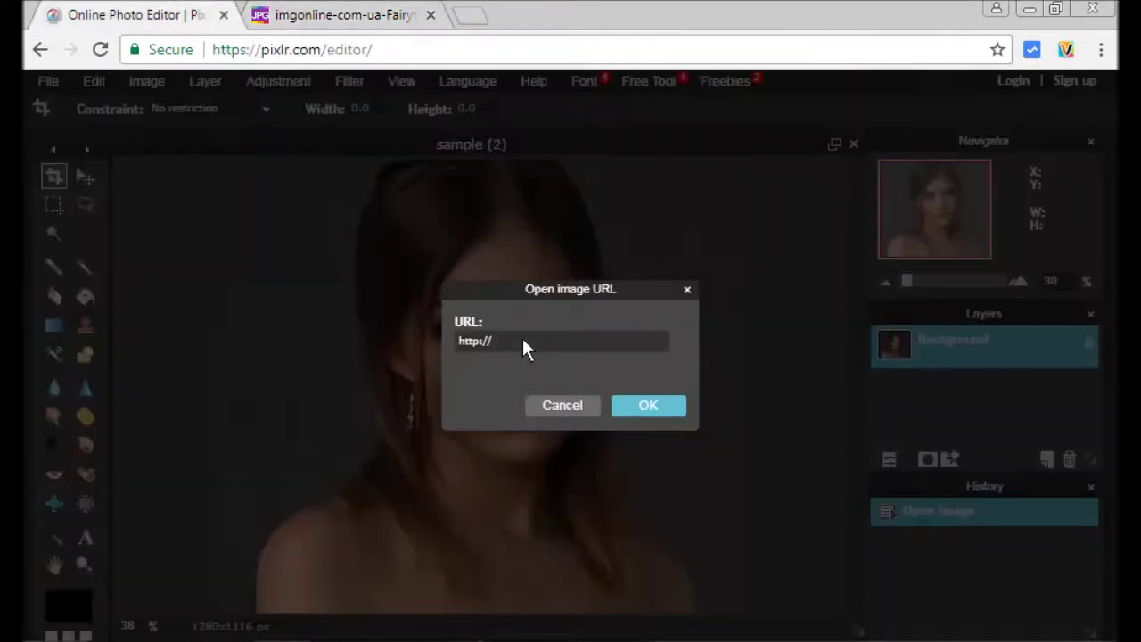
{"action": "right_click", "coordinate": [474, 338]}
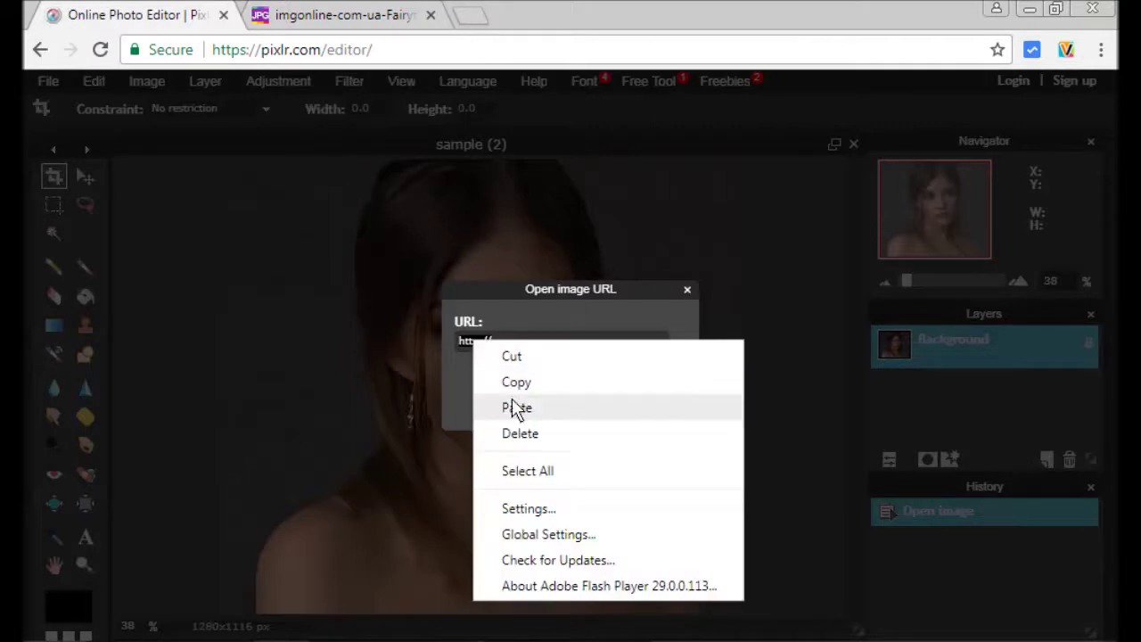
{"action": "left_click", "coordinate": [517, 405]}
{"action": "left_click", "coordinate": [644, 406]}
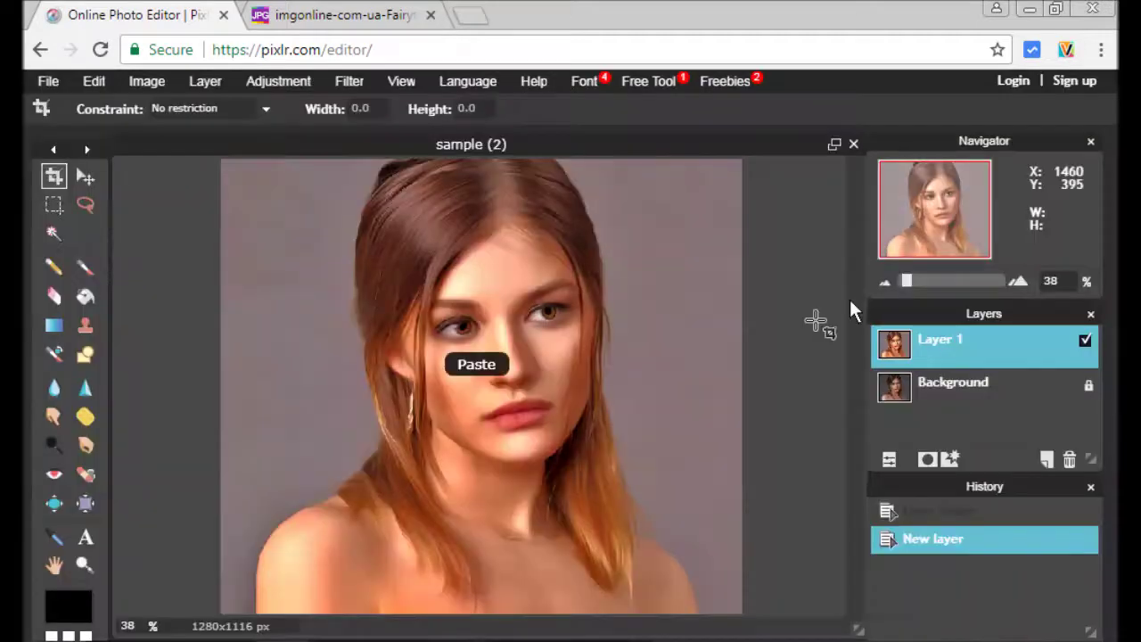
Compare the fairytale layer with the original portrait by hiding and showing Layer 1.
{"action": "left_click", "coordinate": [1084, 340]}
{"action": "left_click", "coordinate": [1085, 340]}
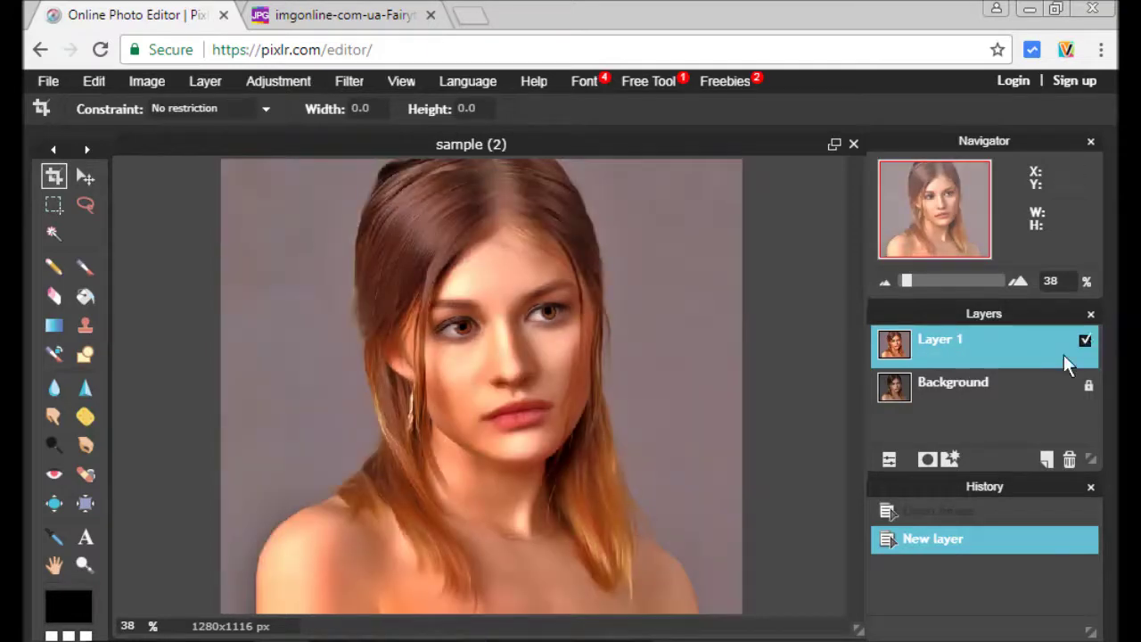
{"action": "left_click", "coordinate": [1085, 339]}
{"action": "left_click", "coordinate": [1085, 339]}
Switch the editor to fullscreen mode with the canvas at 39% and compare Layer 1 against the background again.
{"action": "left_click", "coordinate": [395, 77]}
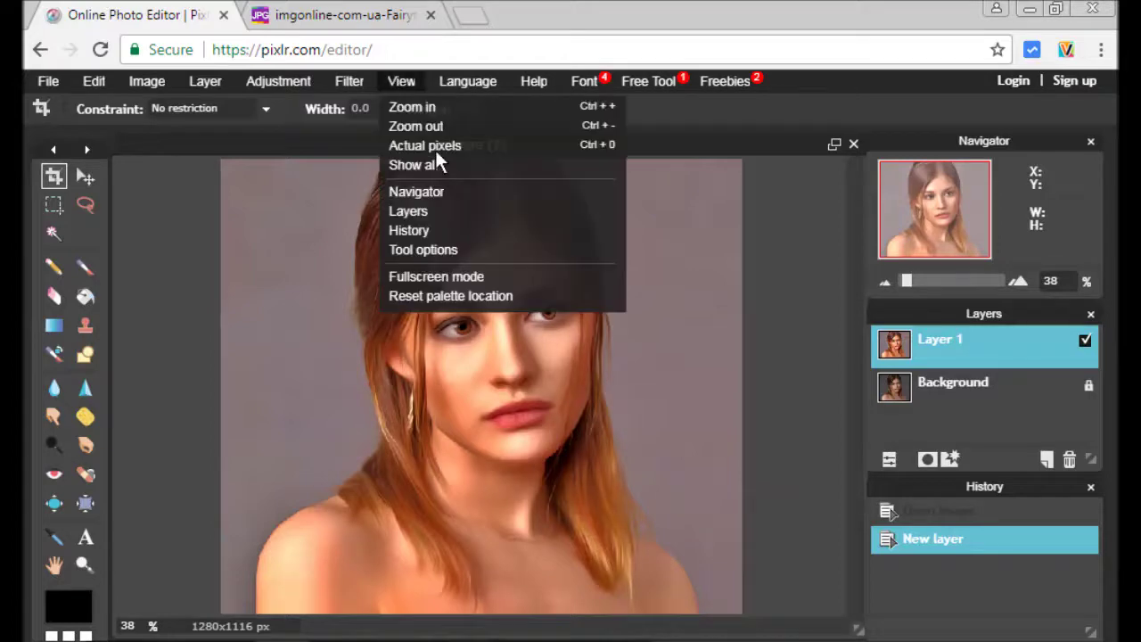
{"action": "left_click", "coordinate": [429, 278]}
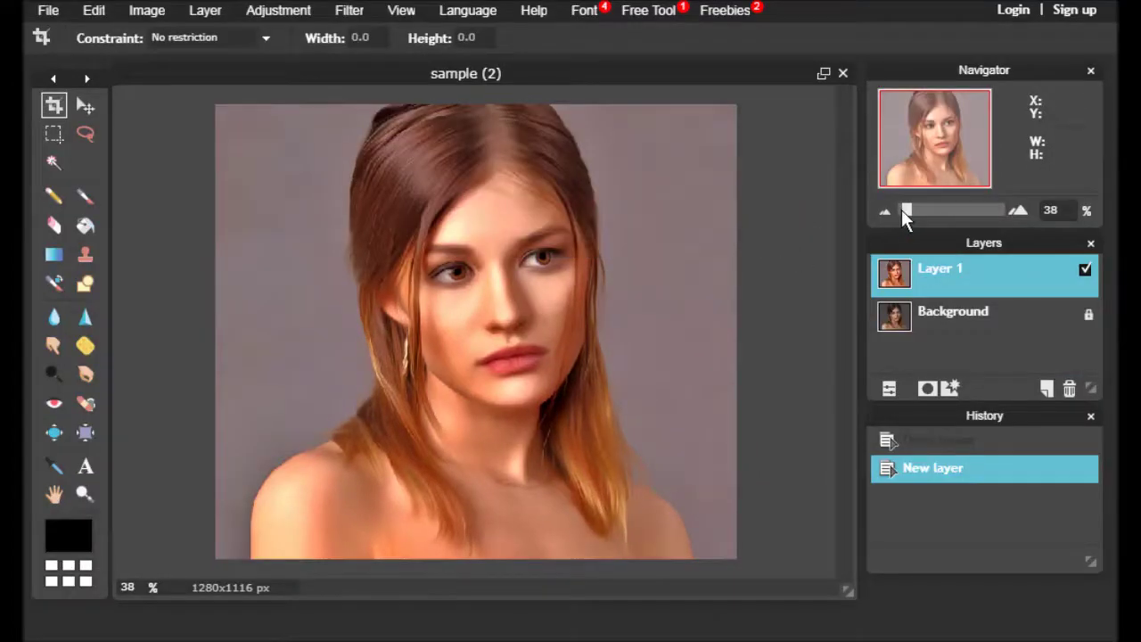
{"action": "left_click_drag", "start_coordinate": [902, 210], "coordinate": [908, 213]}
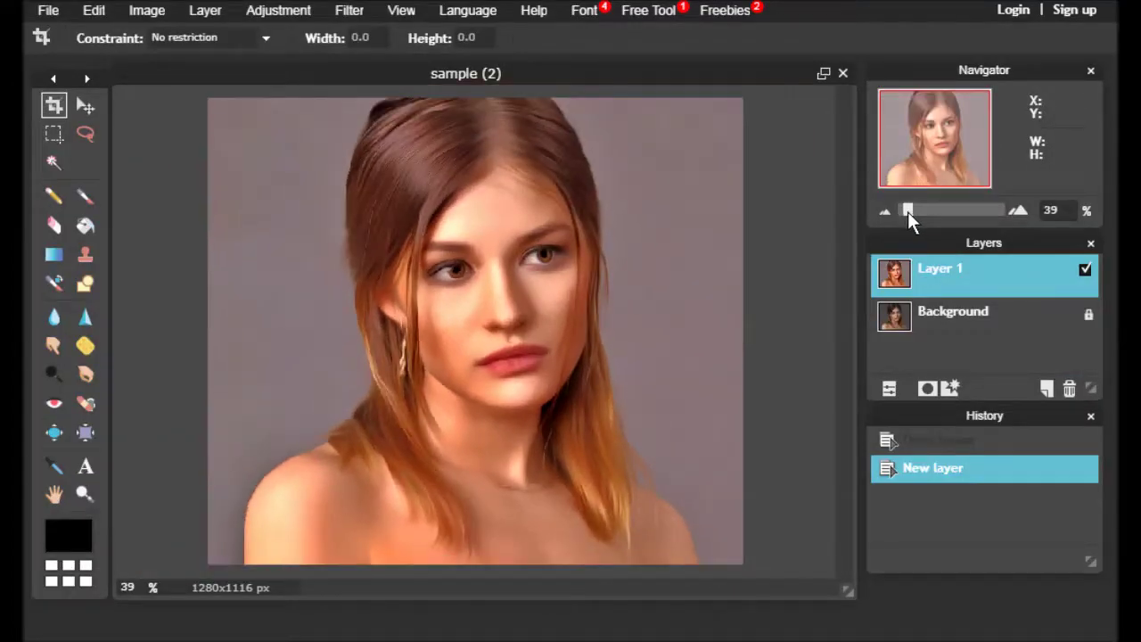
{"action": "left_click", "coordinate": [1085, 269]}
{"action": "left_click", "coordinate": [1085, 269]}
Reduce the saturation of Layer 1 to -26 with a Hue & Saturation adjustment.
{"action": "left_click", "coordinate": [273, 11]}
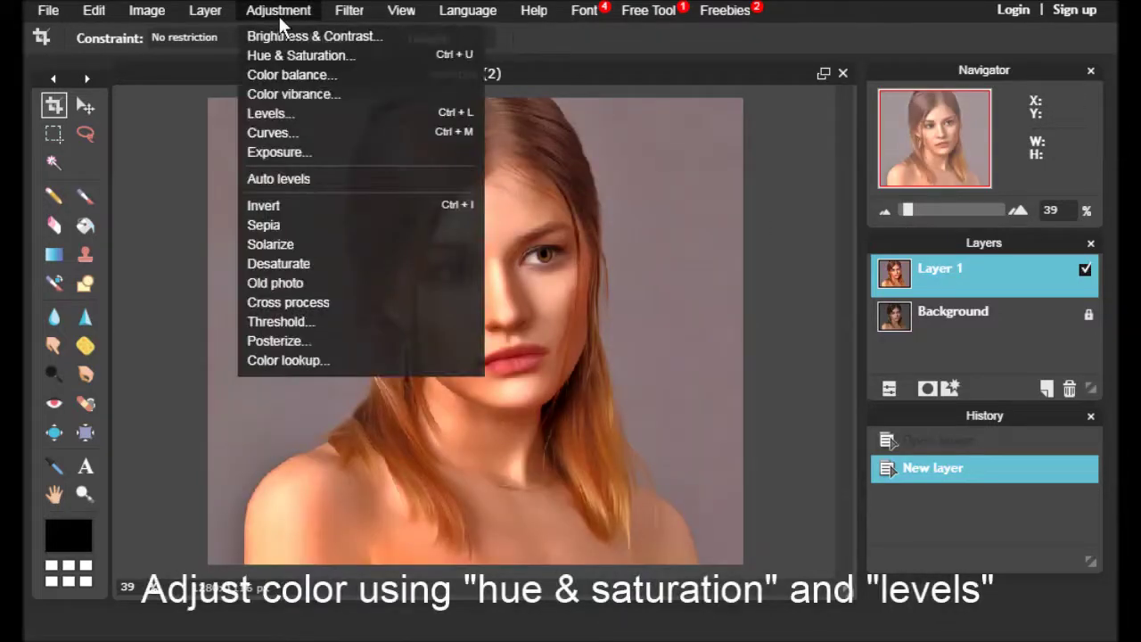
{"action": "left_click", "coordinate": [279, 55]}
{"action": "left_click_drag", "start_coordinate": [490, 169], "coordinate": [741, 201]}
{"action": "left_click_drag", "start_coordinate": [820, 300], "coordinate": [795, 299]}
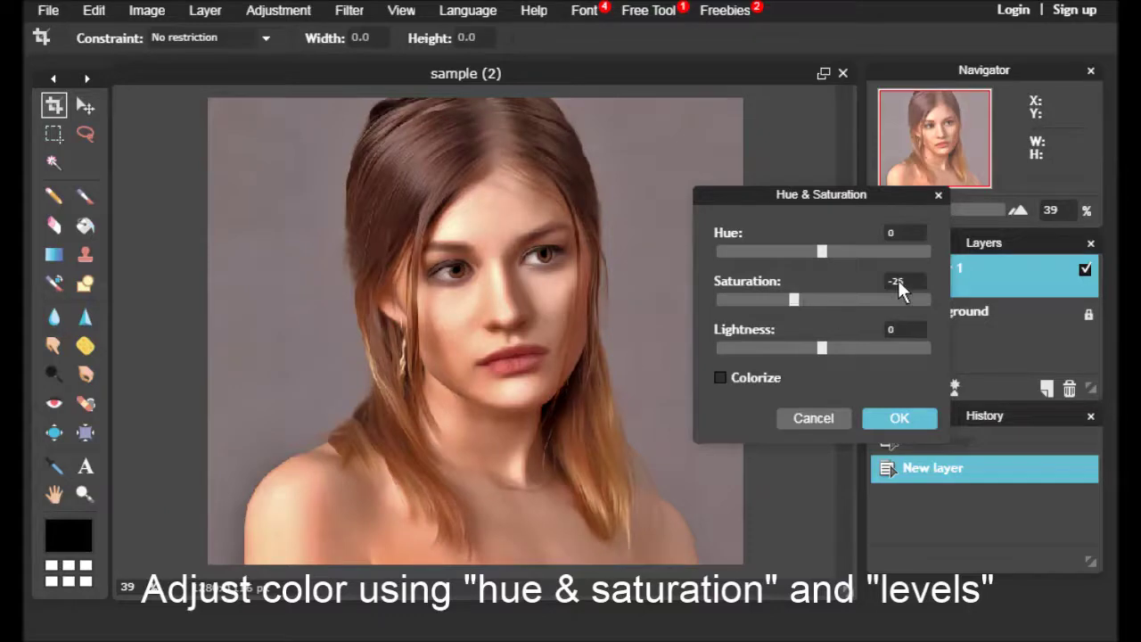
{"action": "left_click", "coordinate": [792, 297]}
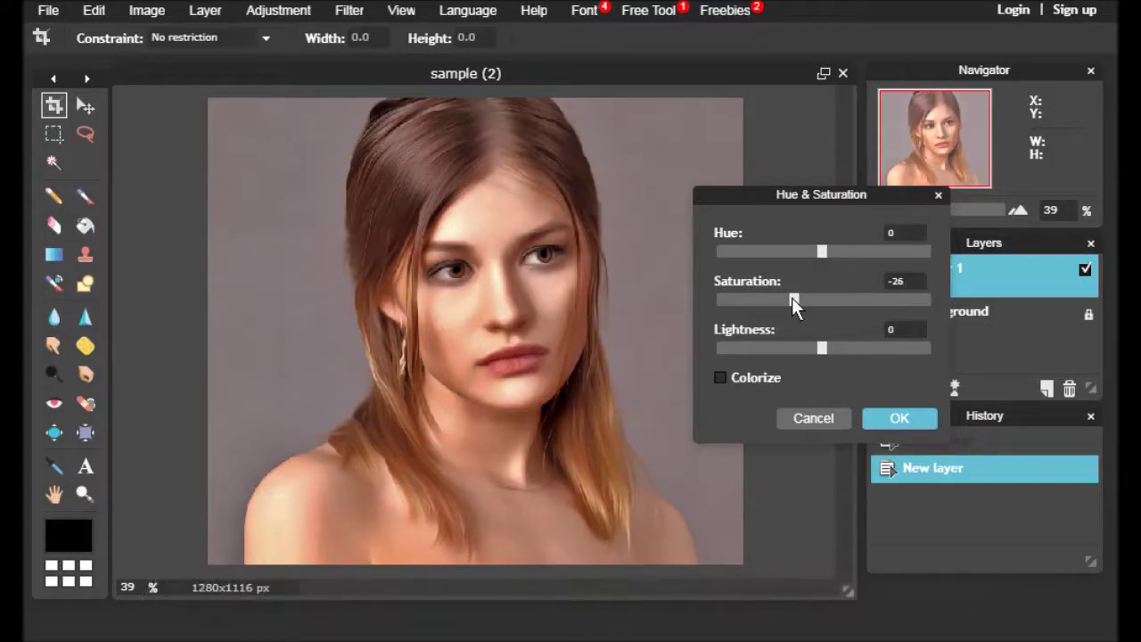
{"action": "left_click", "coordinate": [902, 418]}
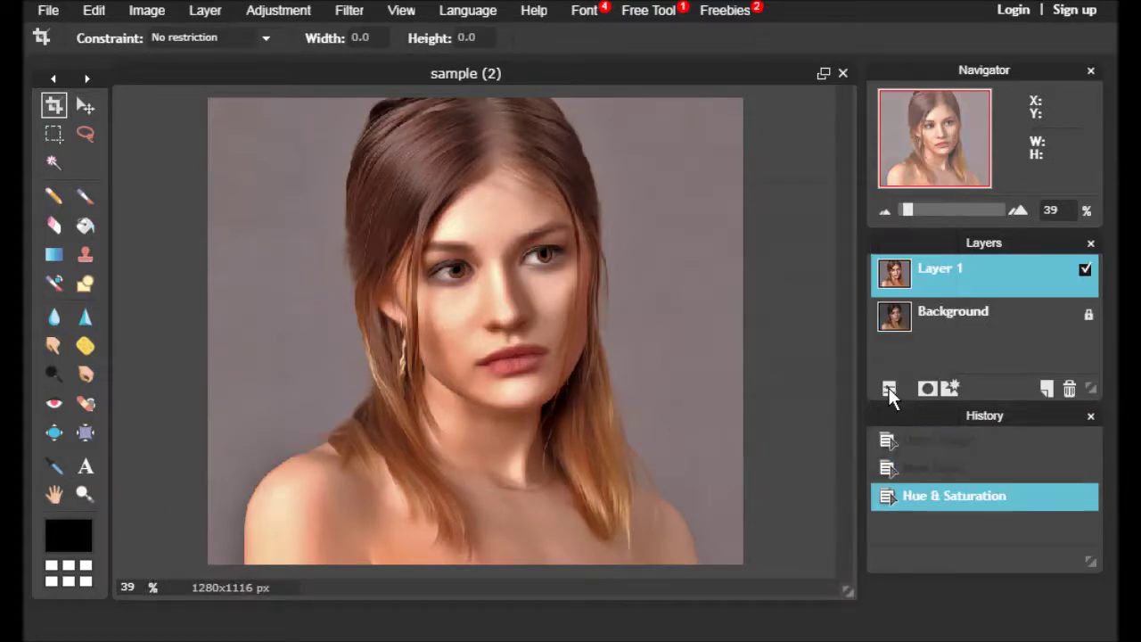
Brighten Layer 1 with a Levels adjustment, setting the input midtone to 1.07 and the white point to 236.
{"action": "left_click", "coordinate": [270, 14]}
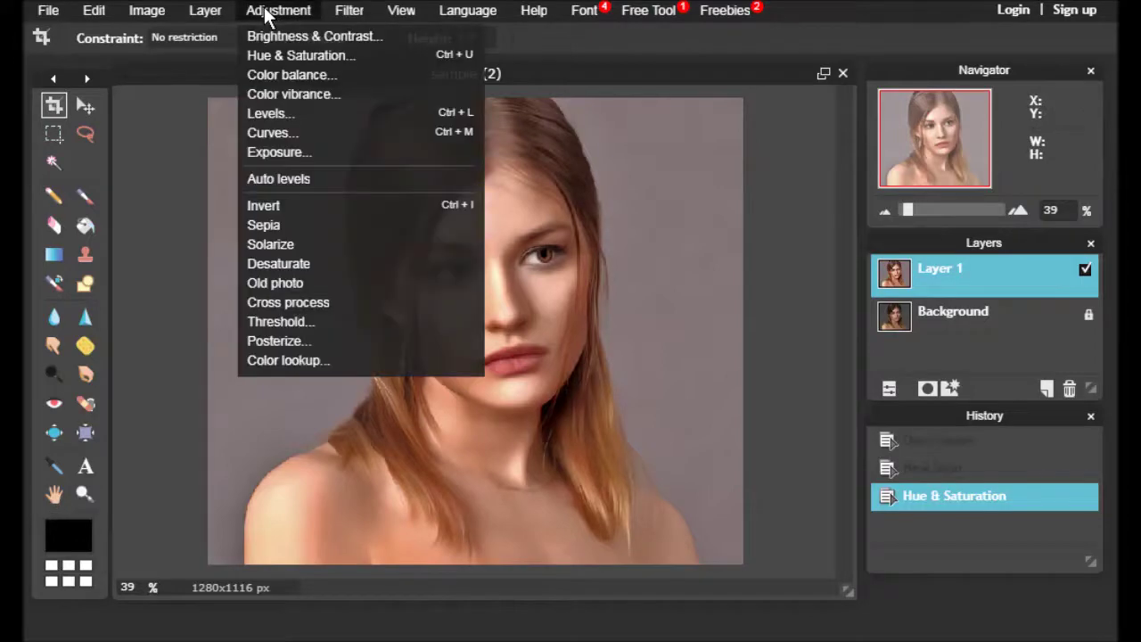
{"action": "left_click", "coordinate": [263, 113]}
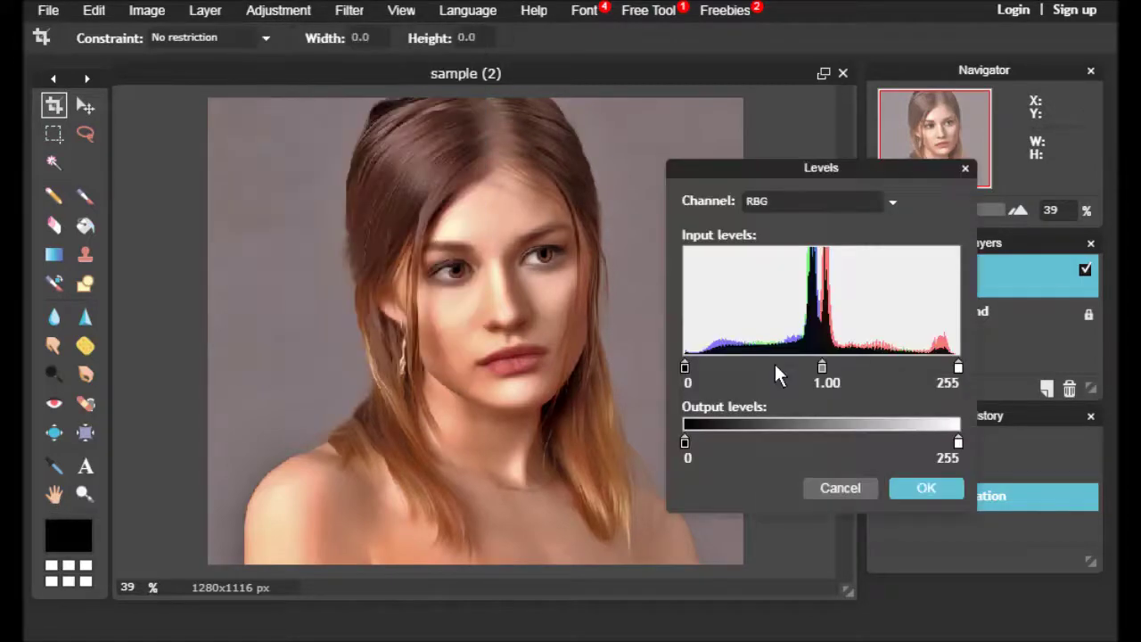
{"action": "left_click_drag", "start_coordinate": [813, 369], "coordinate": [825, 369]}
{"action": "left_click_drag", "start_coordinate": [945, 368], "coordinate": [936, 370]}
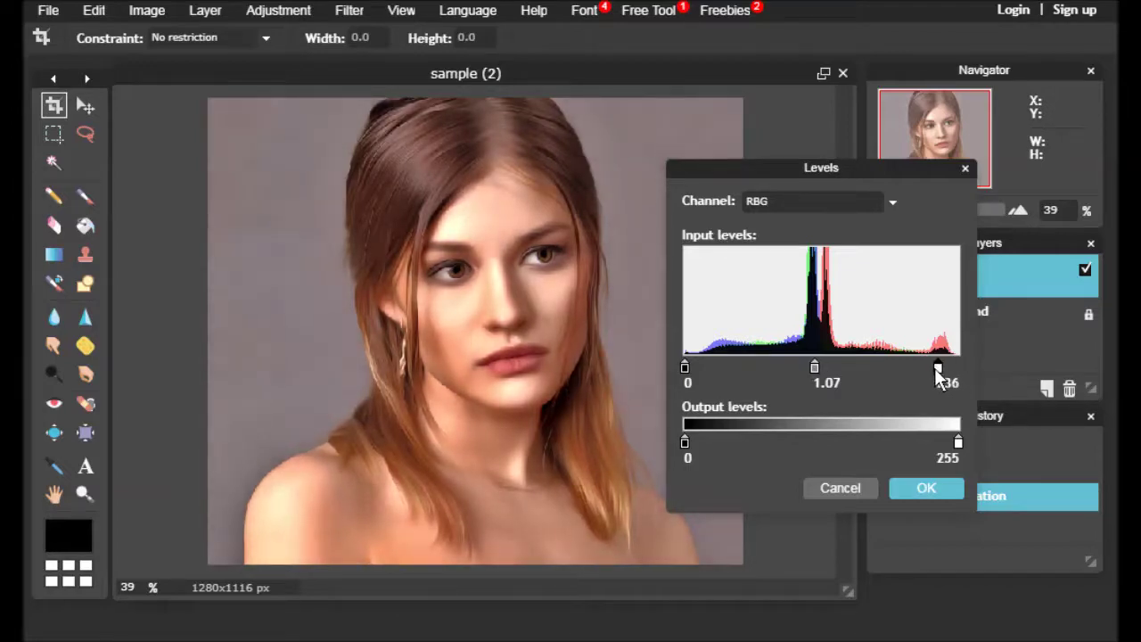
{"action": "left_click", "coordinate": [928, 488]}
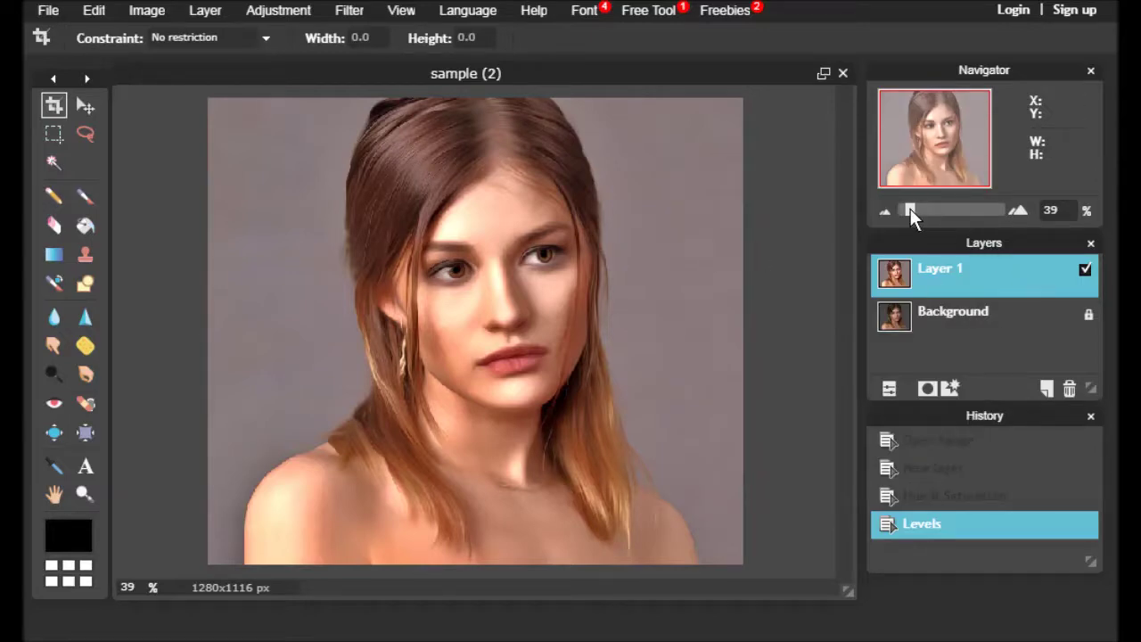
Enlarge the portrait to 170% and move Layer 1 diagonally until the eye beside the ear is fully in view.
{"action": "left_click_drag", "start_coordinate": [910, 208], "coordinate": [936, 208]}
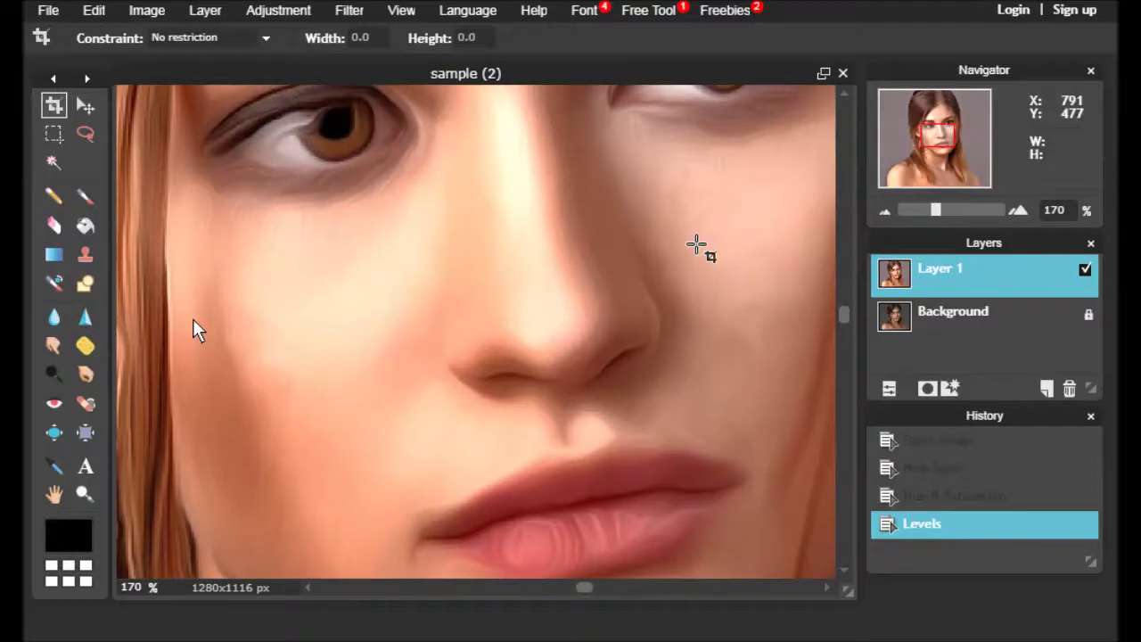
{"action": "left_click", "coordinate": [89, 105]}
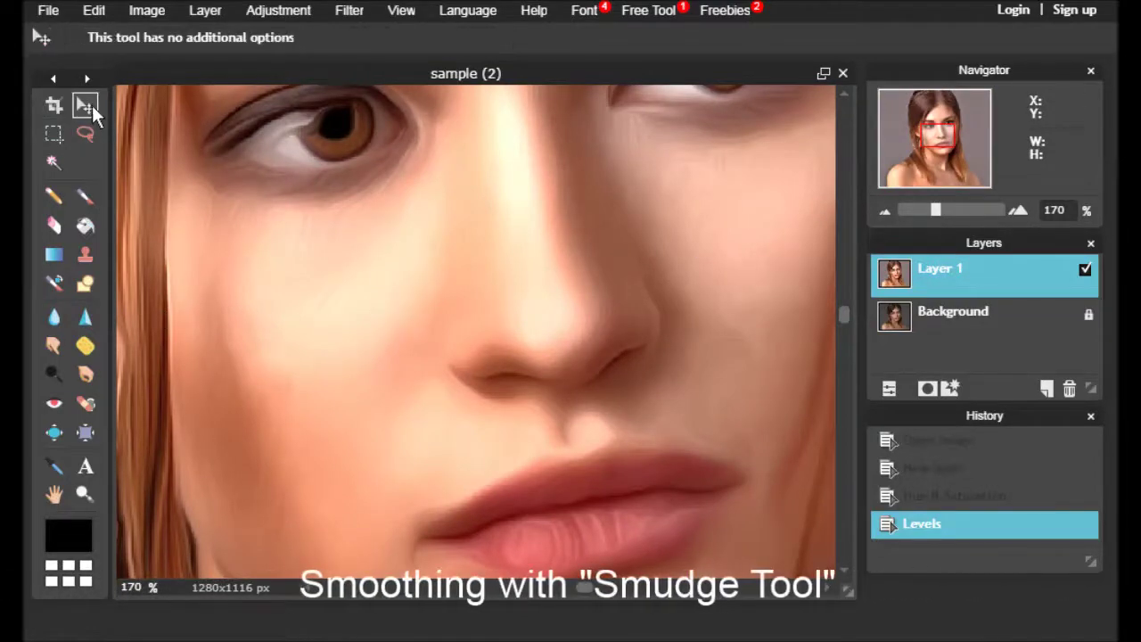
{"action": "left_click_drag", "start_coordinate": [265, 223], "coordinate": [420, 377]}
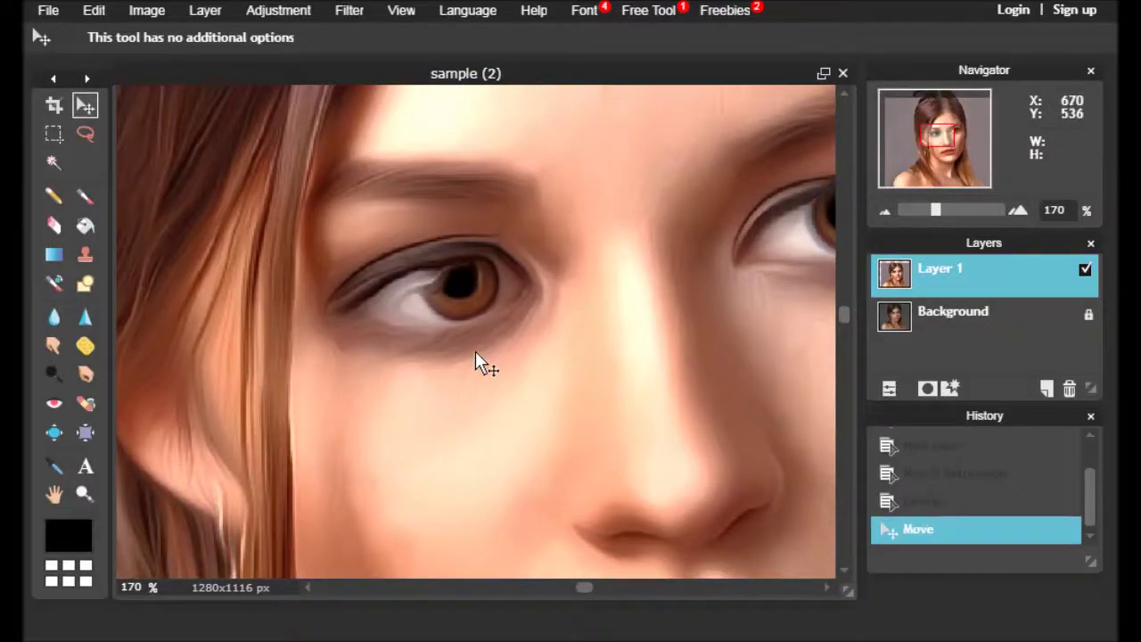
Activate the Smudge tool and add the Artistic Smudge brush set to its brush presets.
{"action": "left_click", "coordinate": [55, 347]}
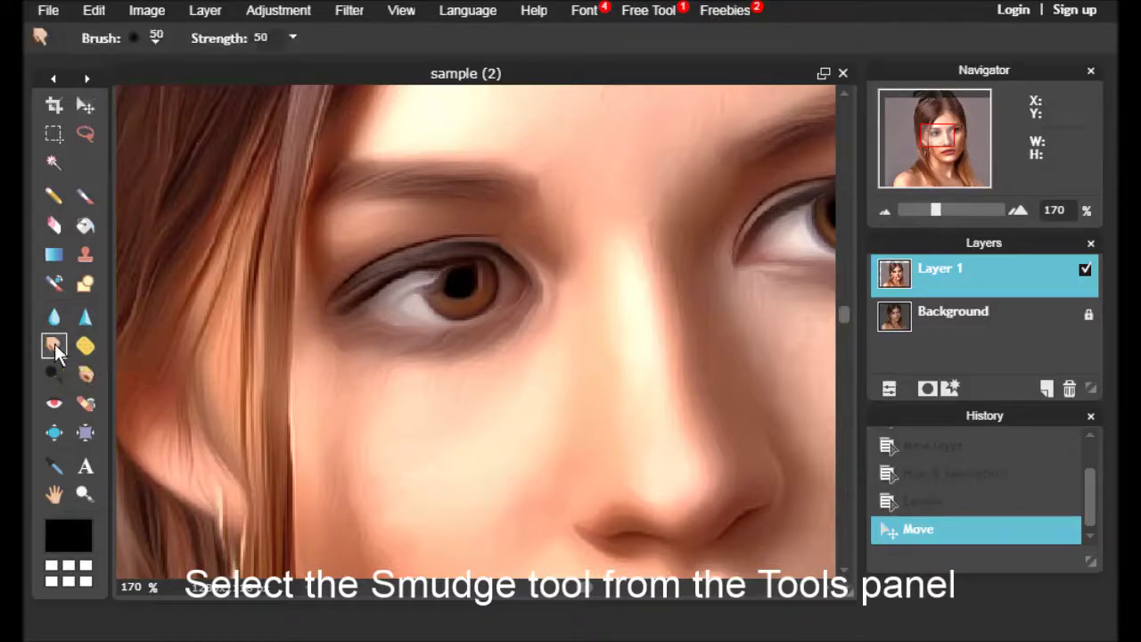
{"action": "left_click", "coordinate": [156, 41]}
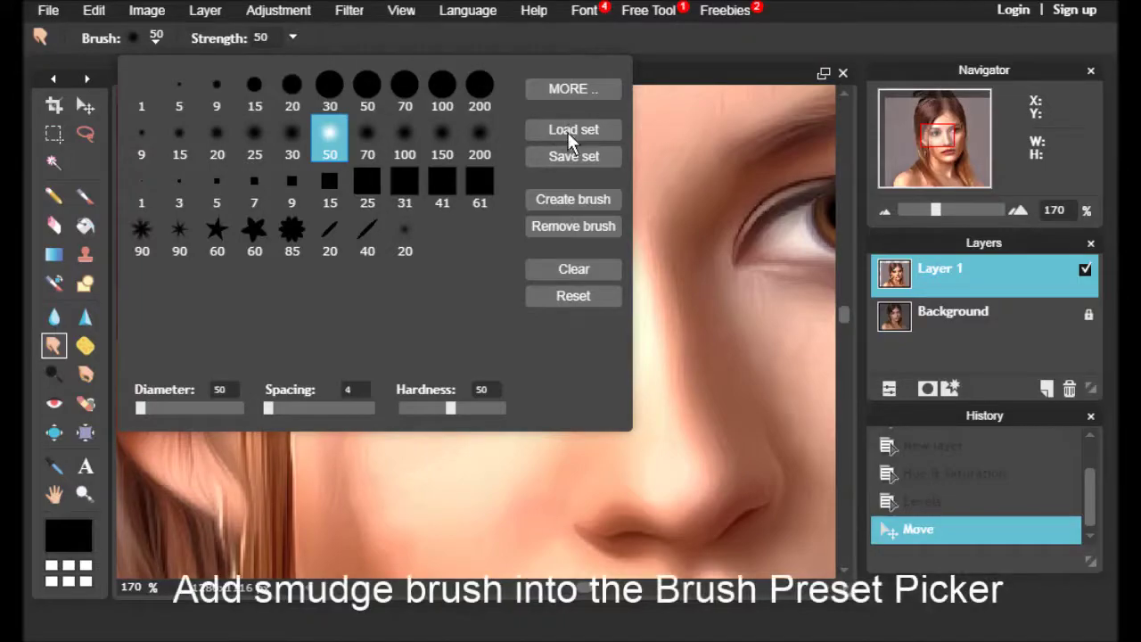
{"action": "left_click", "coordinate": [568, 91]}
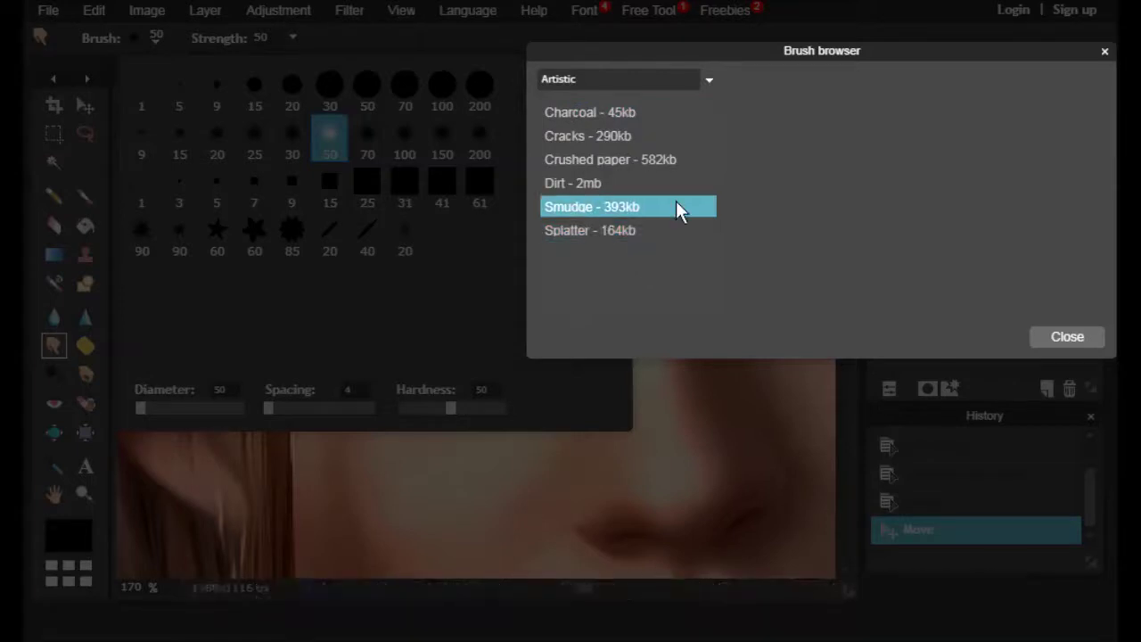
{"action": "left_click", "coordinate": [644, 206]}
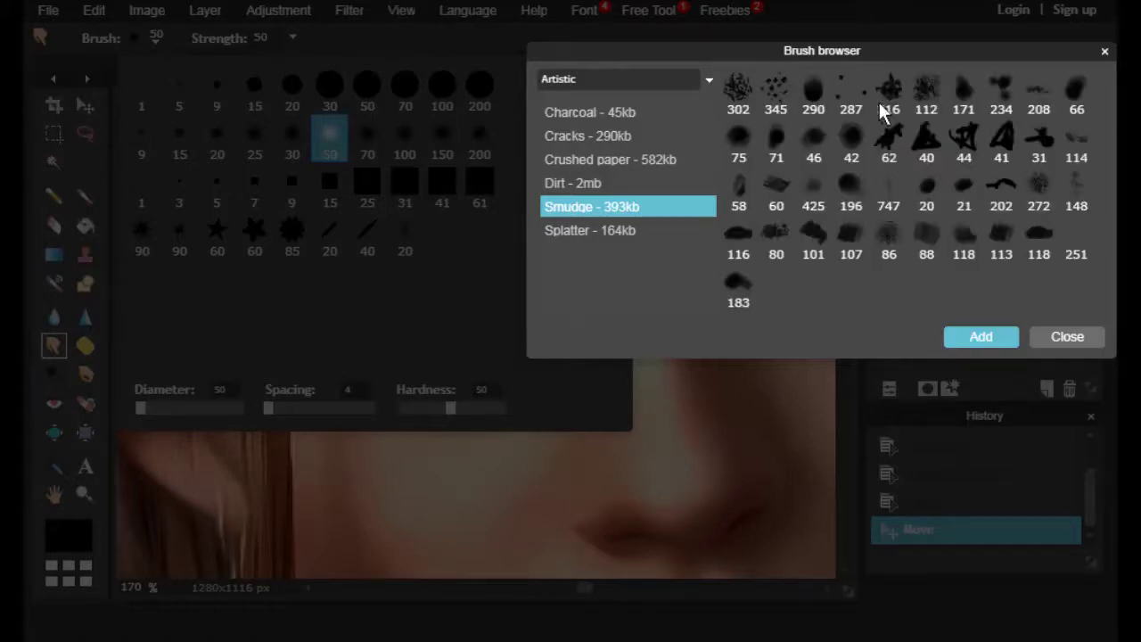
{"action": "left_click", "coordinate": [980, 339]}
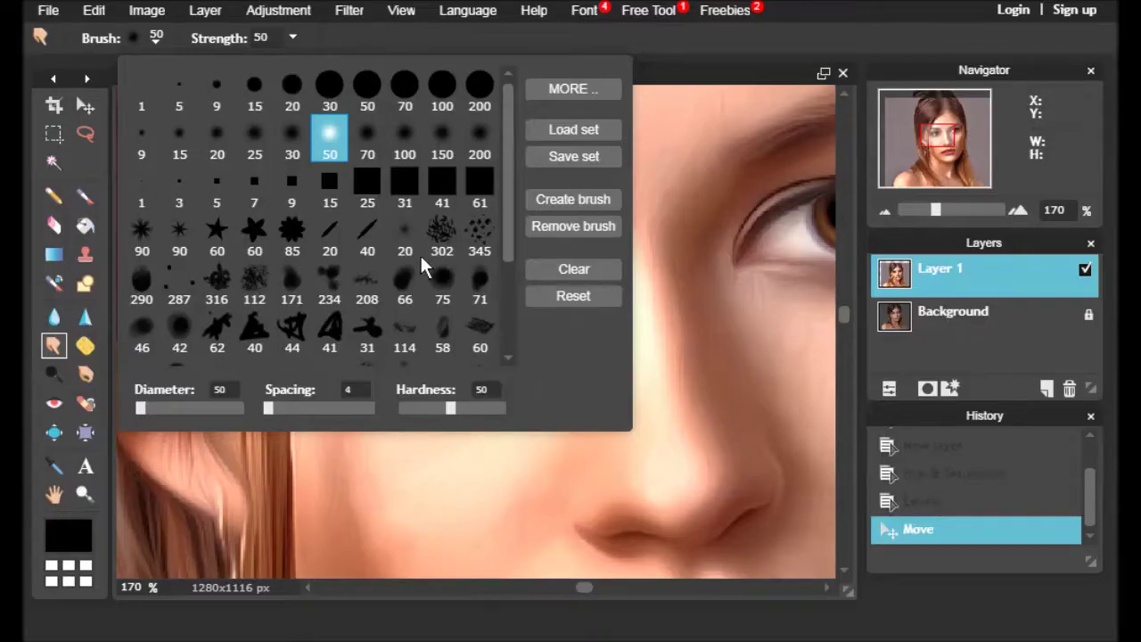
Set up the Smudge tool with the textured 107 brush tip reduced to a diameter of 31 and a strength of 2.
{"action": "left_click_drag", "start_coordinate": [506, 165], "coordinate": [509, 311]}
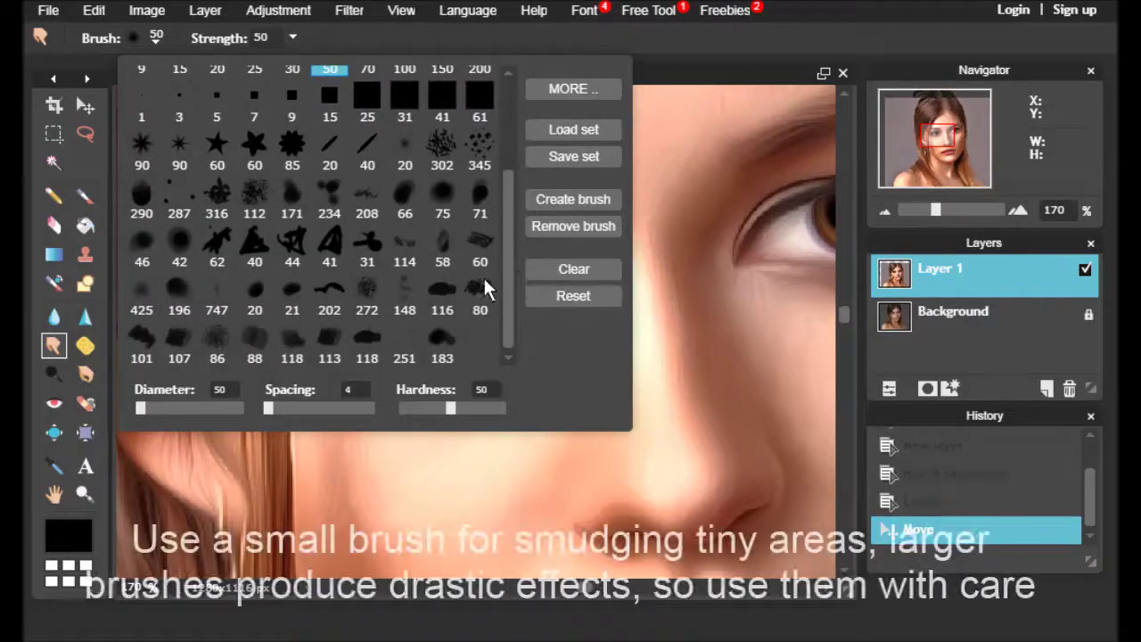
{"action": "left_click", "coordinate": [182, 337]}
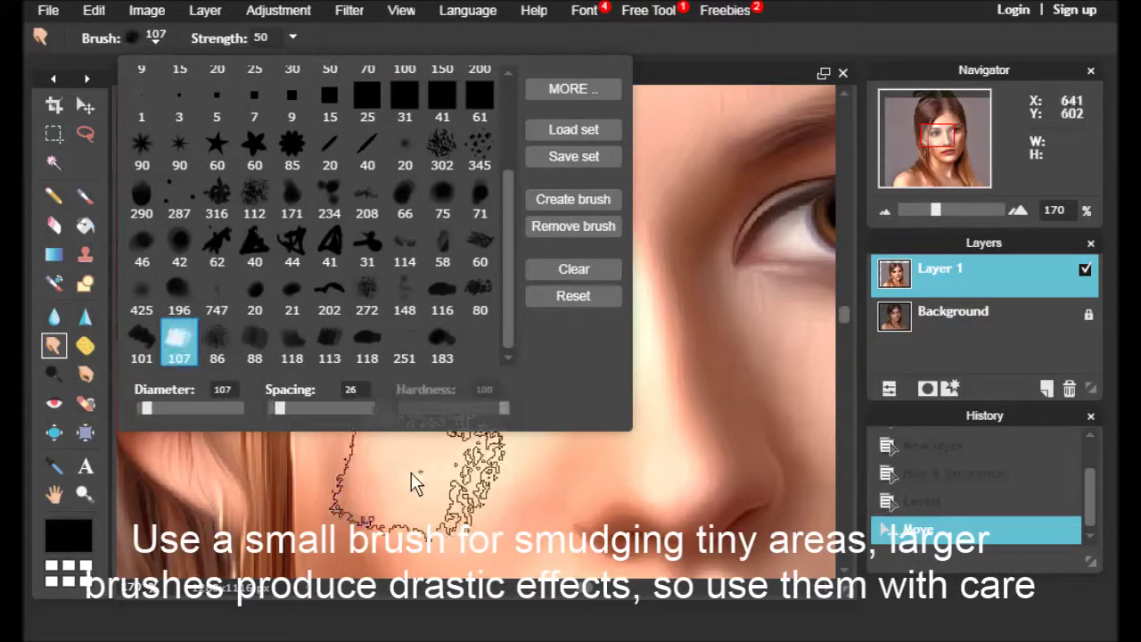
{"action": "left_click", "coordinate": [331, 339]}
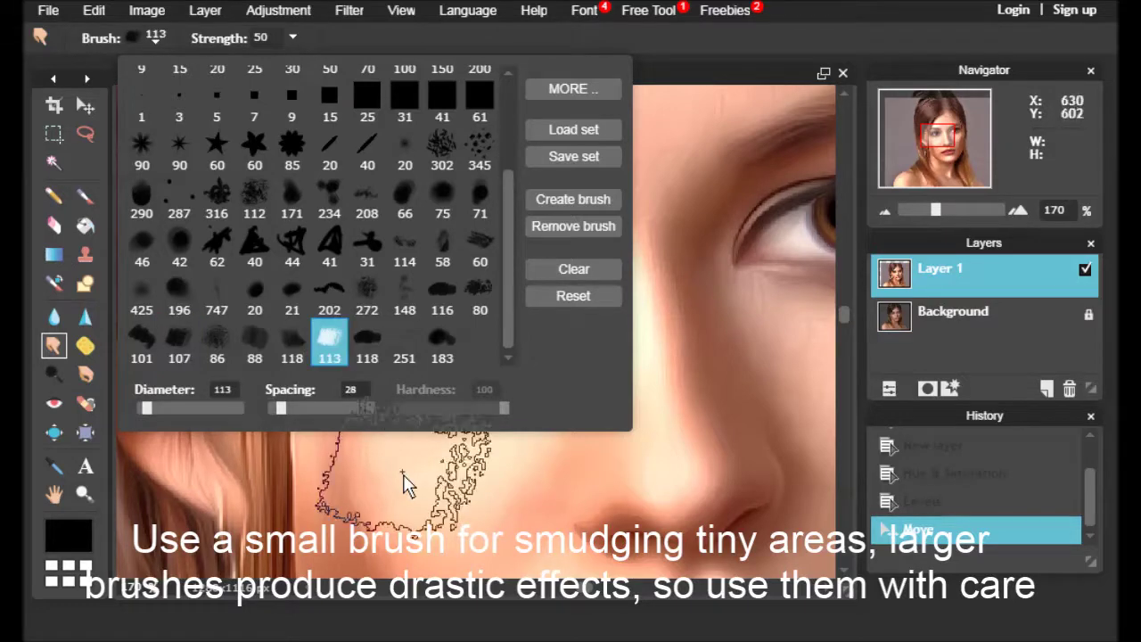
{"action": "left_click", "coordinate": [189, 338]}
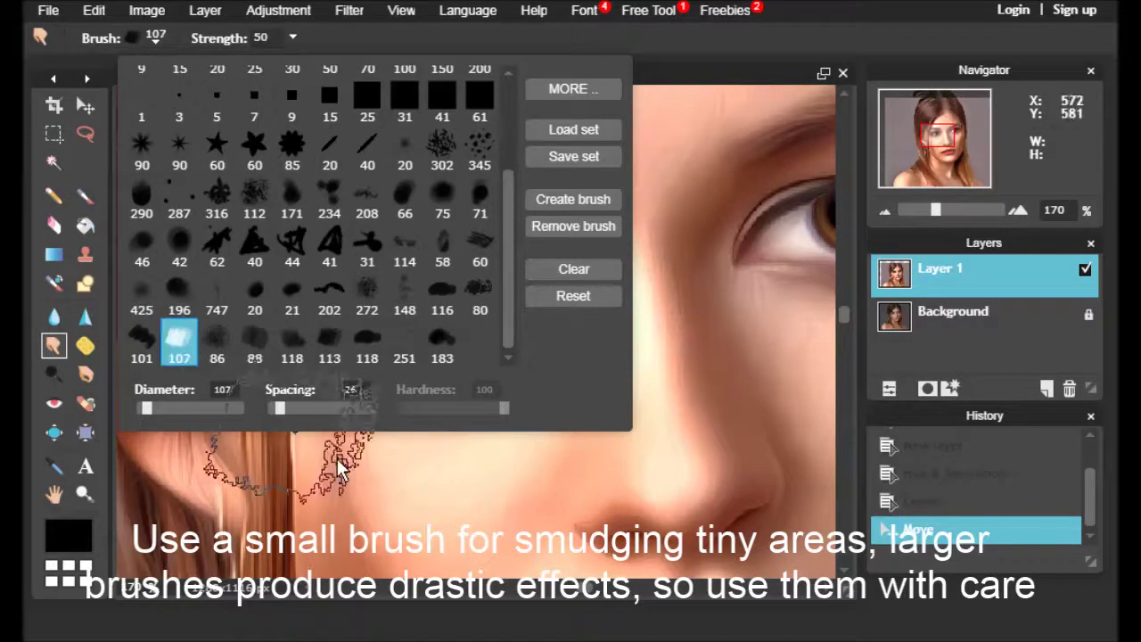
{"action": "left_click_drag", "start_coordinate": [145, 407], "coordinate": [140, 405]}
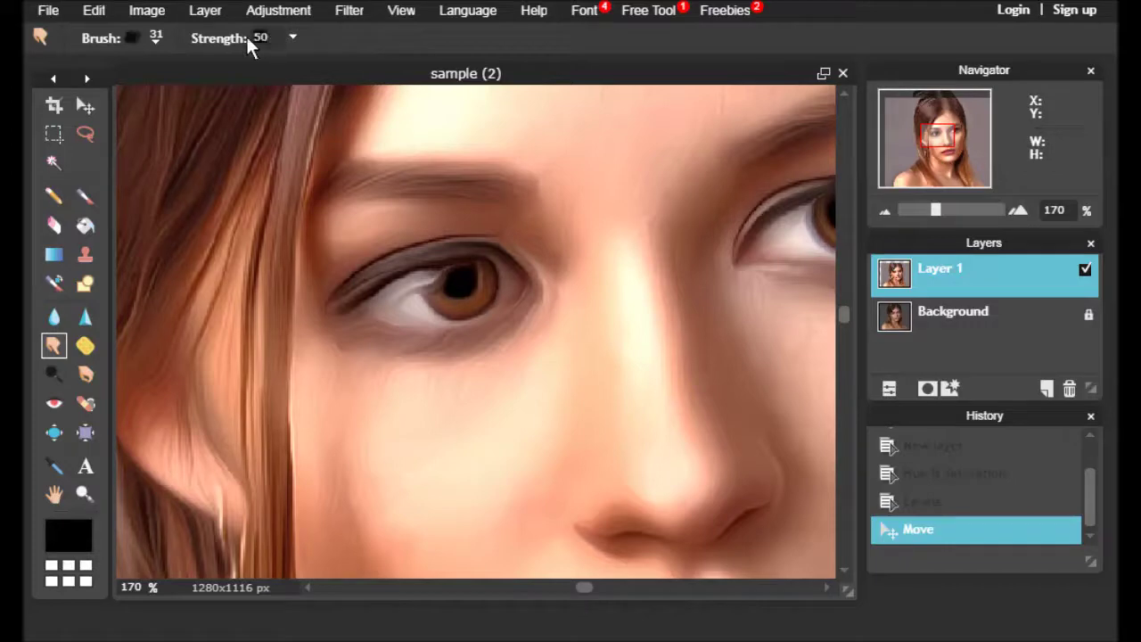
{"action": "left_click", "coordinate": [293, 37]}
{"action": "left_click_drag", "start_coordinate": [253, 64], "coordinate": [191, 57]}
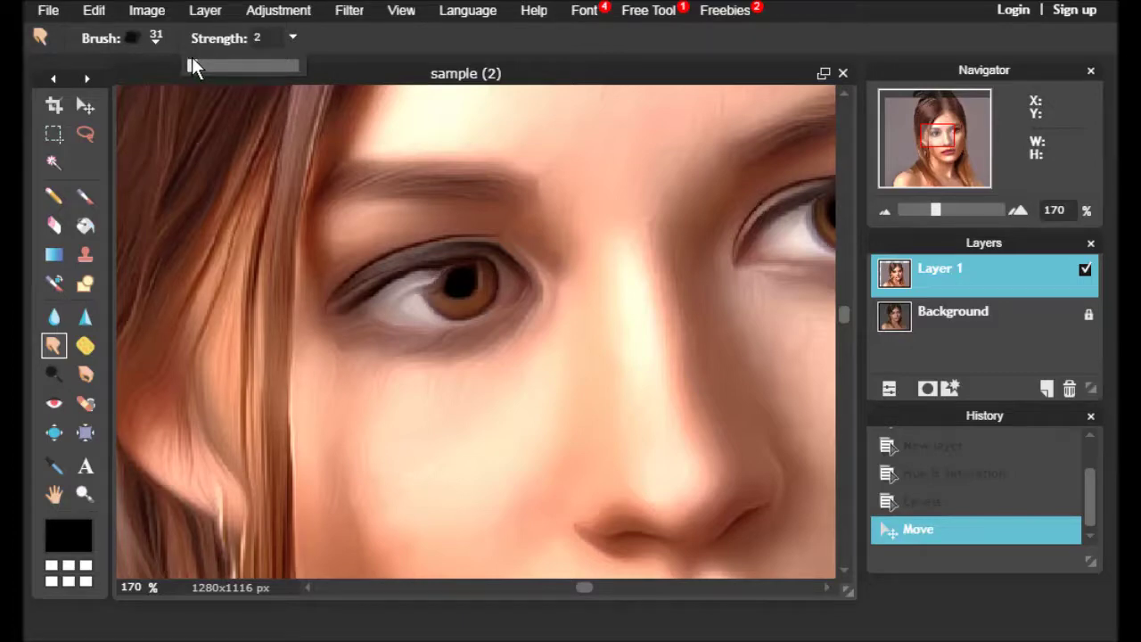
{"action": "left_click", "coordinate": [400, 24]}
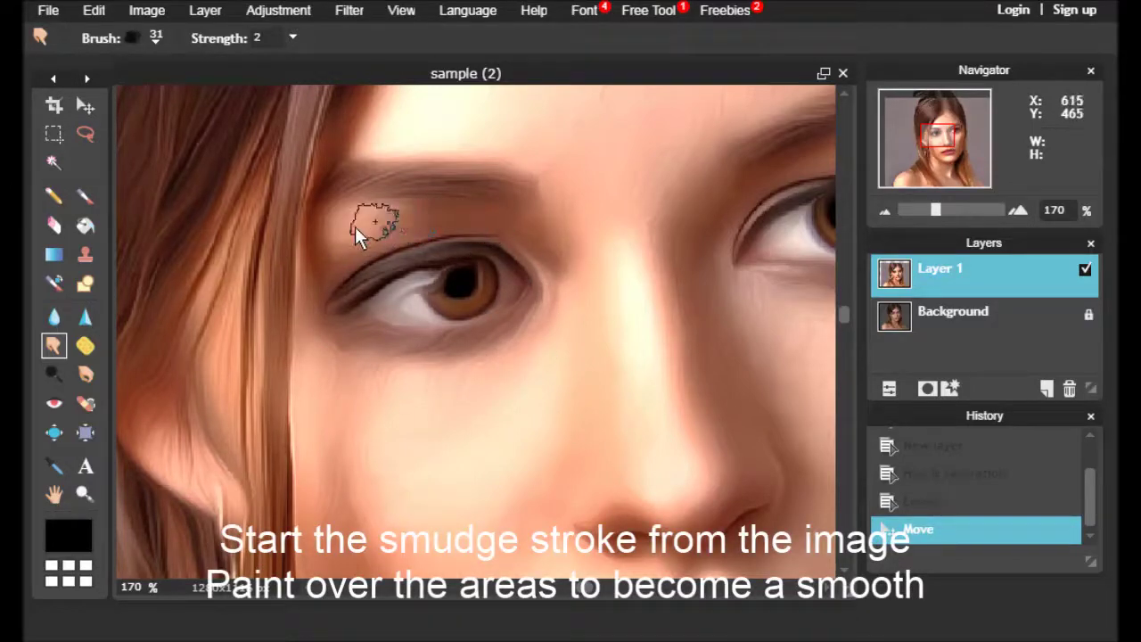
Smooth the eyelid and the skin around the eye with smudge strokes, undoing and redoing the last stroke to compare.
{"action": "mouse_move", "coordinate": [341, 227]}
{"action": "left_mouse_down"}
{"action": "mouse_move", "coordinate": [398, 232]}
{"action": "mouse_move", "coordinate": [333, 233]}
{"action": "left_mouse_up"}
{"action": "left_click_drag", "start_coordinate": [384, 344], "coordinate": [407, 349]}
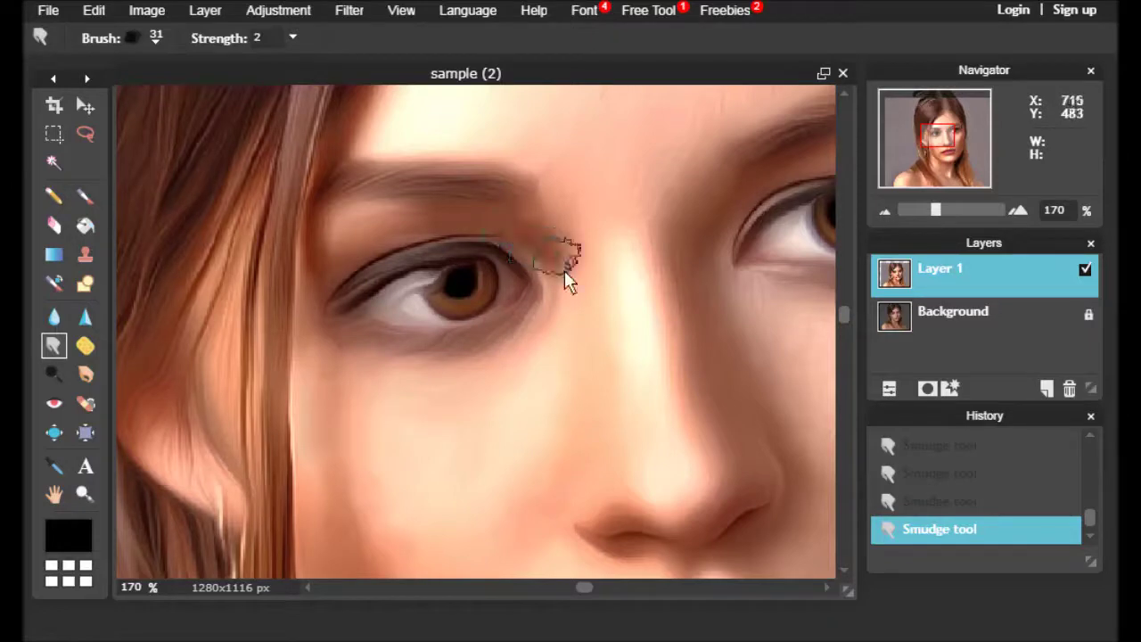
{"action": "key", "text": "ctrl+z"}
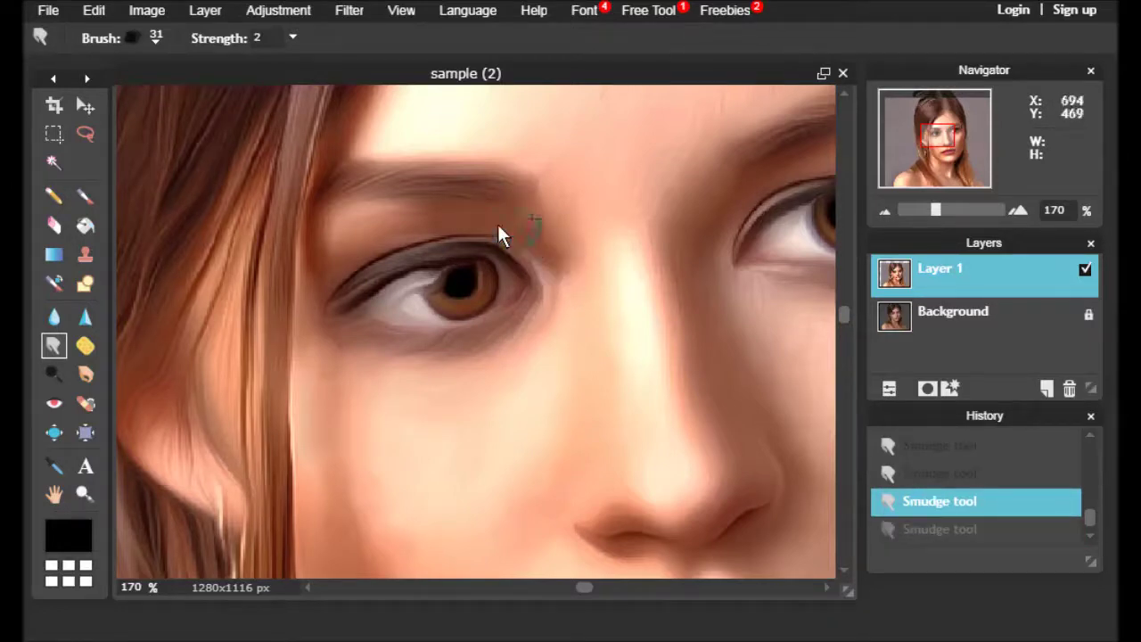
{"action": "key", "text": "ctrl+y"}
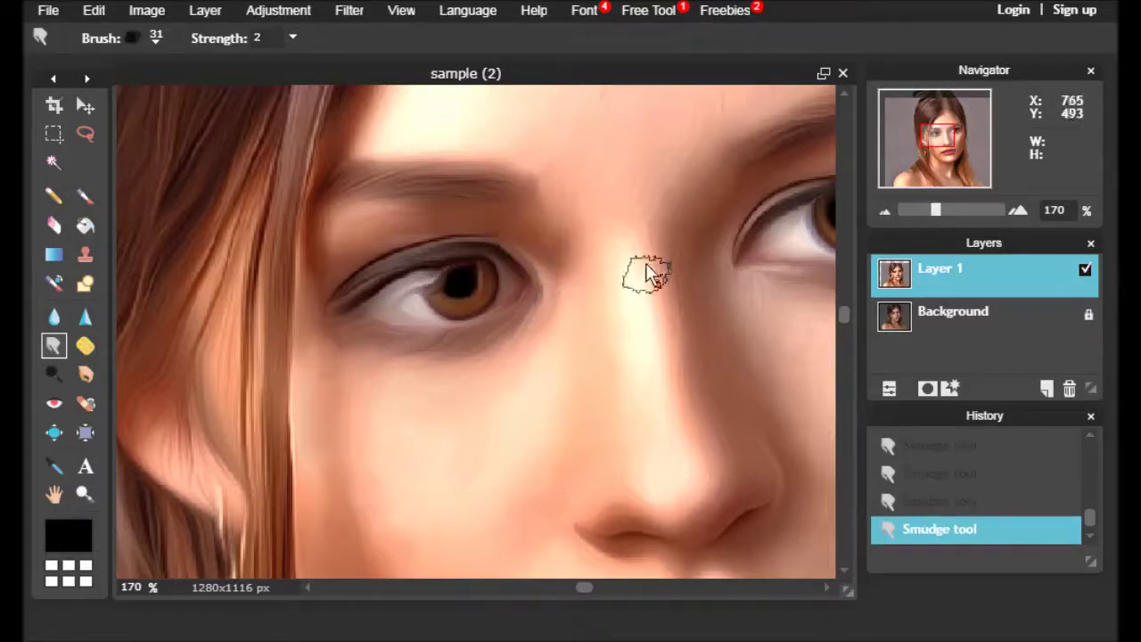
{"action": "left_click_drag", "start_coordinate": [938, 153], "coordinate": [940, 136]}
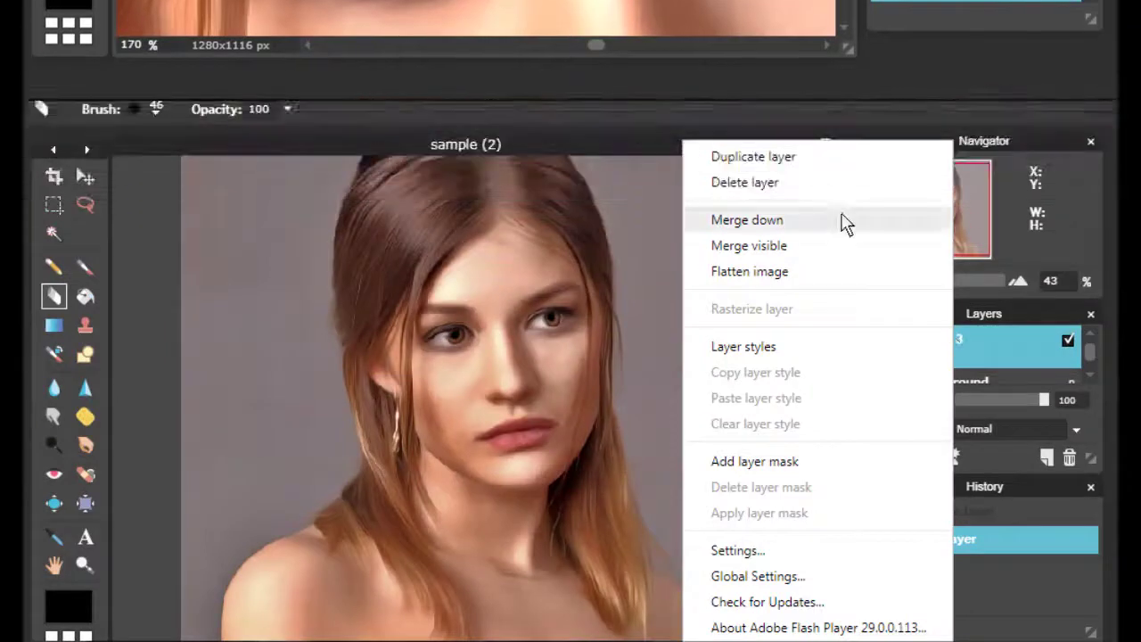
Duplicate Layer 3.
{"action": "left_click", "coordinate": [1015, 349]}
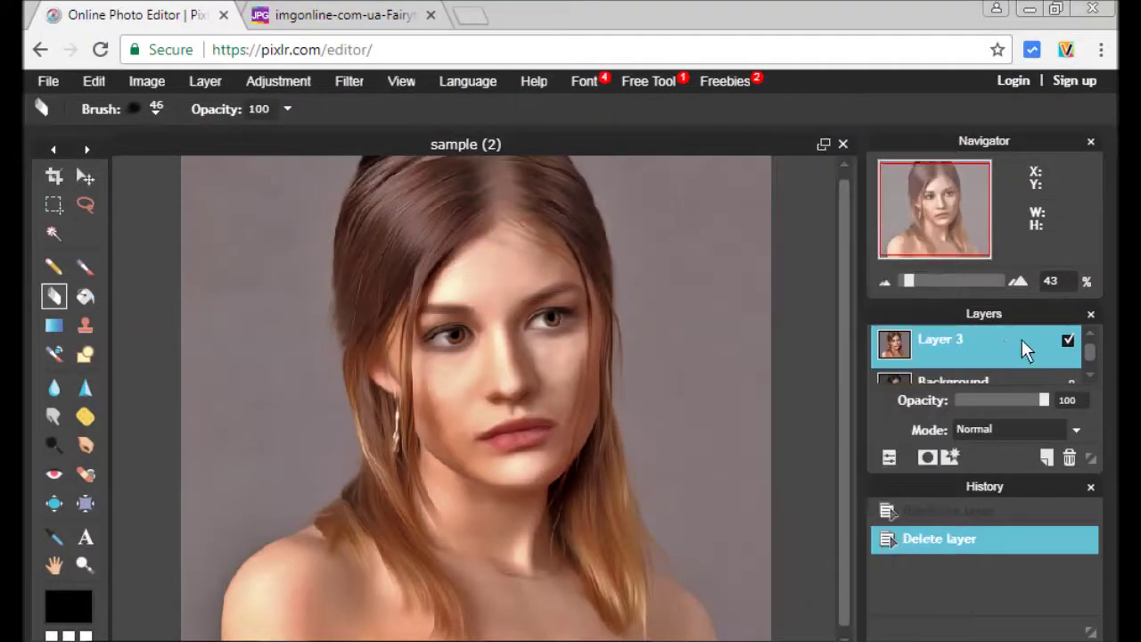
{"action": "right_click", "coordinate": [1012, 348]}
{"action": "left_click", "coordinate": [853, 181]}
{"action": "key", "text": "ctrl+j"}
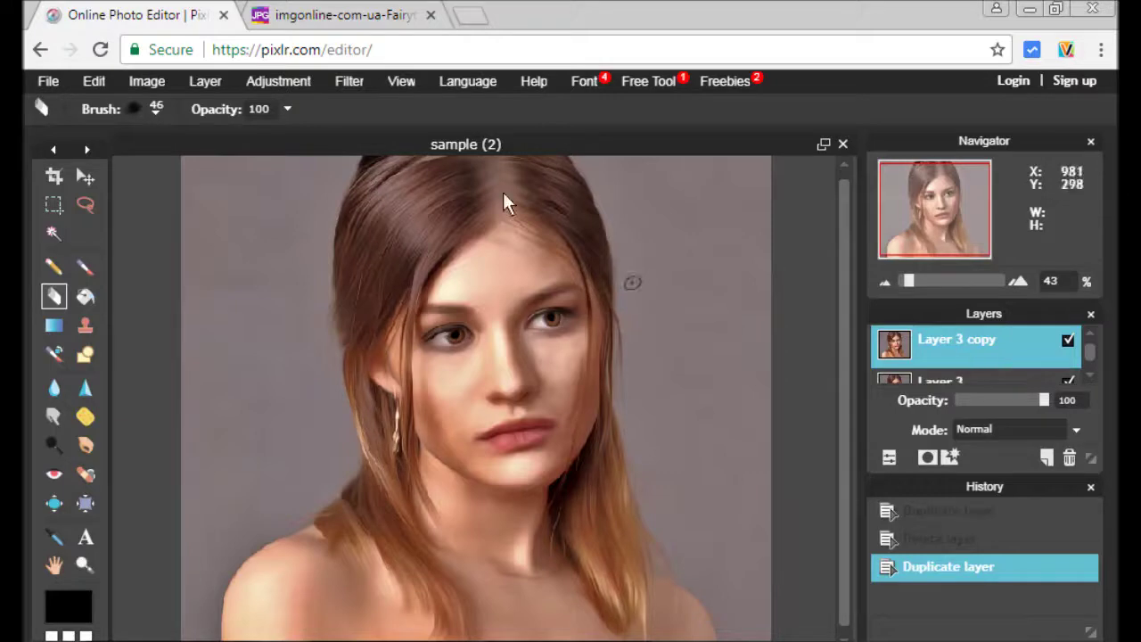
Apply a Gaussian blur of 50 to the layer copy and reduce its opacity to 33.
{"action": "left_click", "coordinate": [345, 82]}
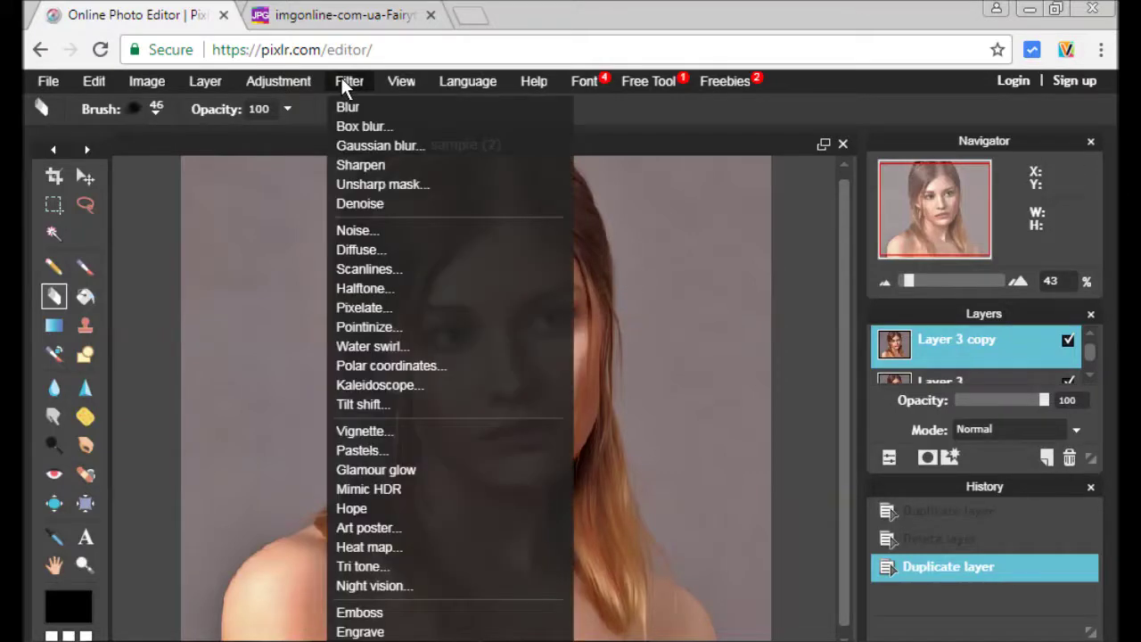
{"action": "left_click", "coordinate": [389, 146]}
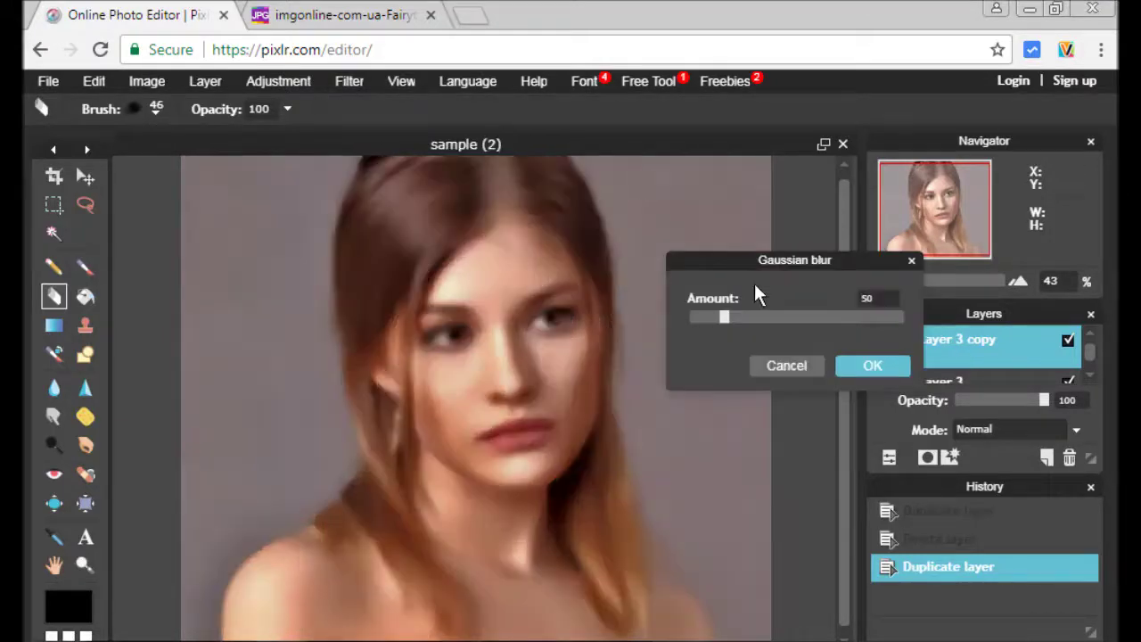
{"action": "left_click", "coordinate": [872, 367]}
{"action": "left_click_drag", "start_coordinate": [1045, 407], "coordinate": [978, 404]}
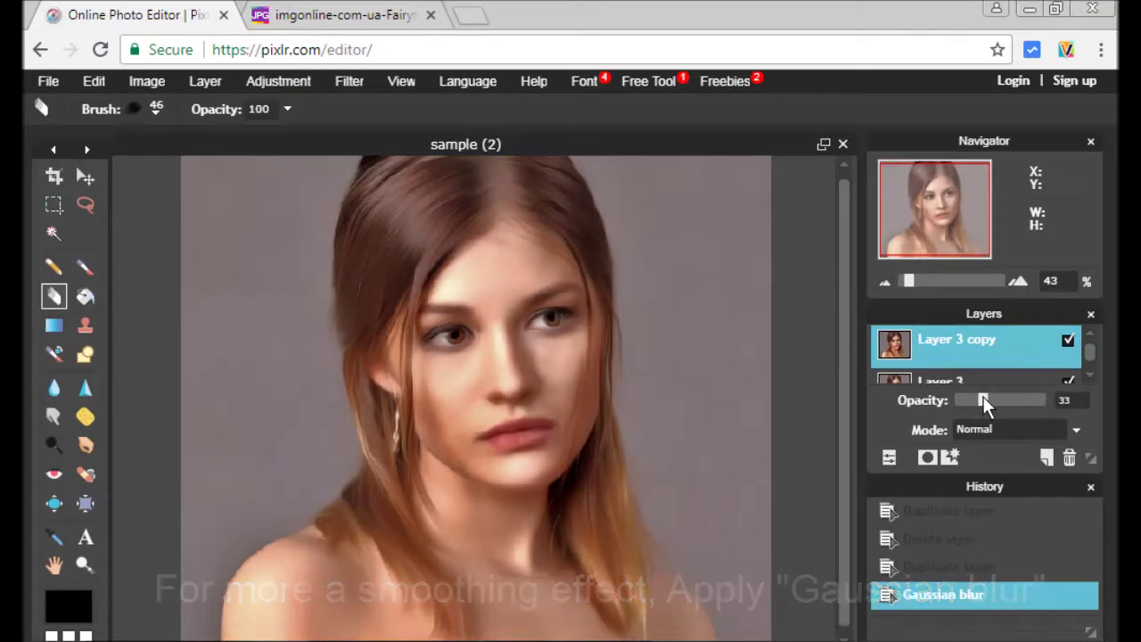
Set the blend mode of the blurred layer copy to Difference, with the face enlarged to 87%.
{"action": "left_click_drag", "start_coordinate": [913, 281], "coordinate": [925, 282]}
{"action": "mouse_move", "coordinate": [938, 220]}
{"action": "left_mouse_down"}
{"action": "mouse_move", "coordinate": [932, 207]}
{"action": "mouse_move", "coordinate": [945, 216]}
{"action": "left_mouse_up"}
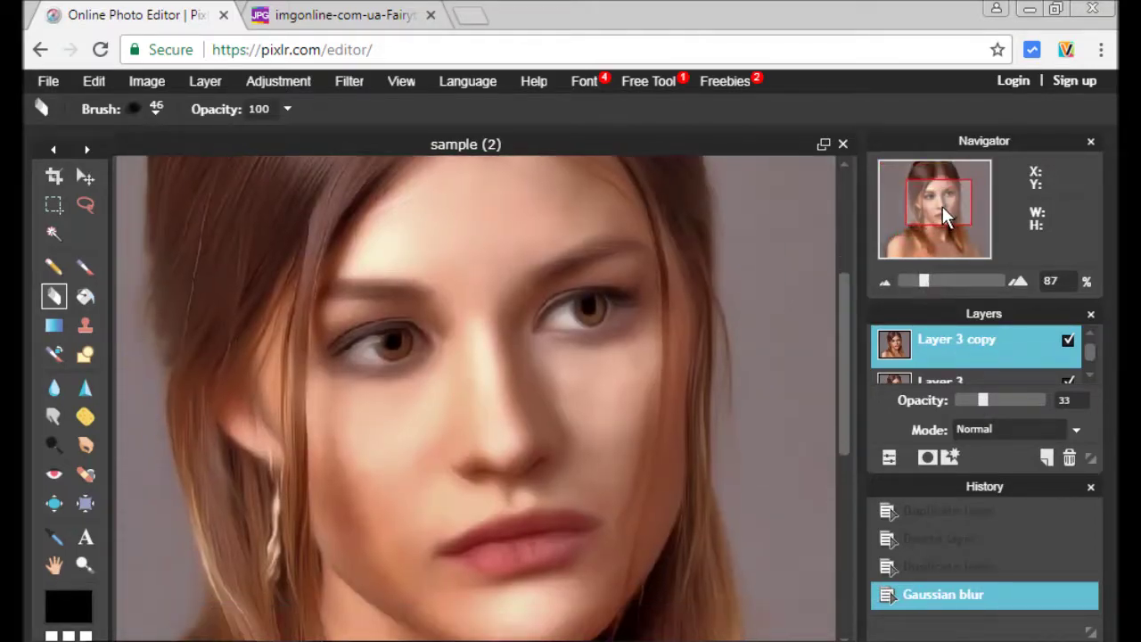
{"action": "left_click", "coordinate": [989, 430]}
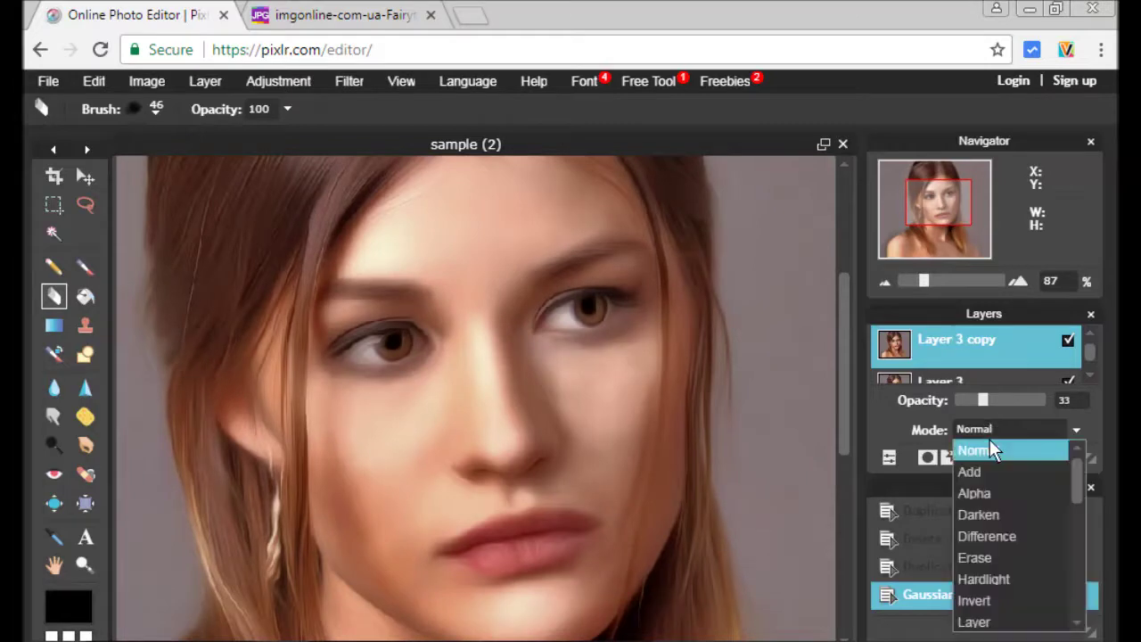
{"action": "left_click", "coordinate": [1007, 540]}
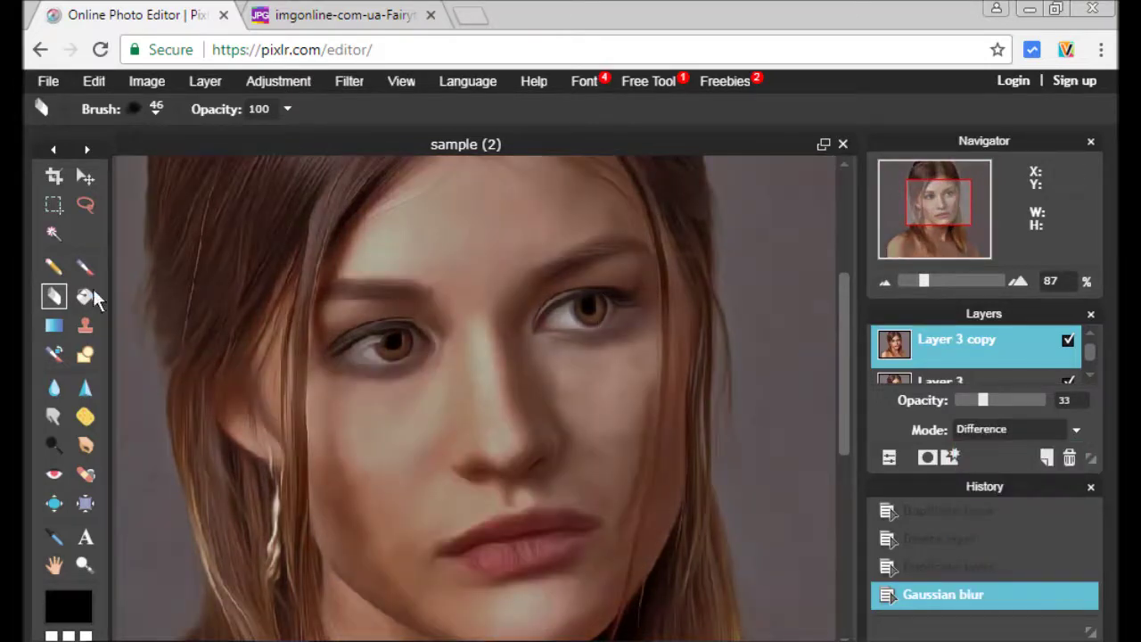
Erase the blurred copy over both eyes and the lips using the Eraser with the soft 70 px brush.
{"action": "left_click", "coordinate": [53, 297]}
{"action": "left_click", "coordinate": [155, 111]}
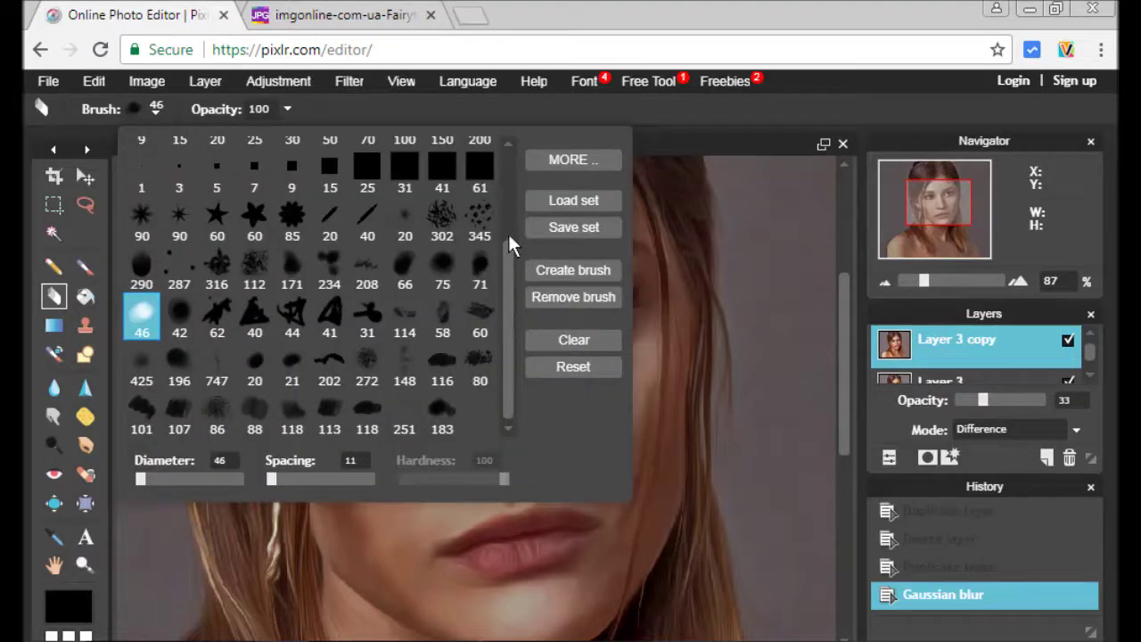
{"action": "scroll", "coordinate": [510, 243], "scroll_direction": "up", "scroll_amount": 2}
{"action": "left_click", "coordinate": [330, 210]}
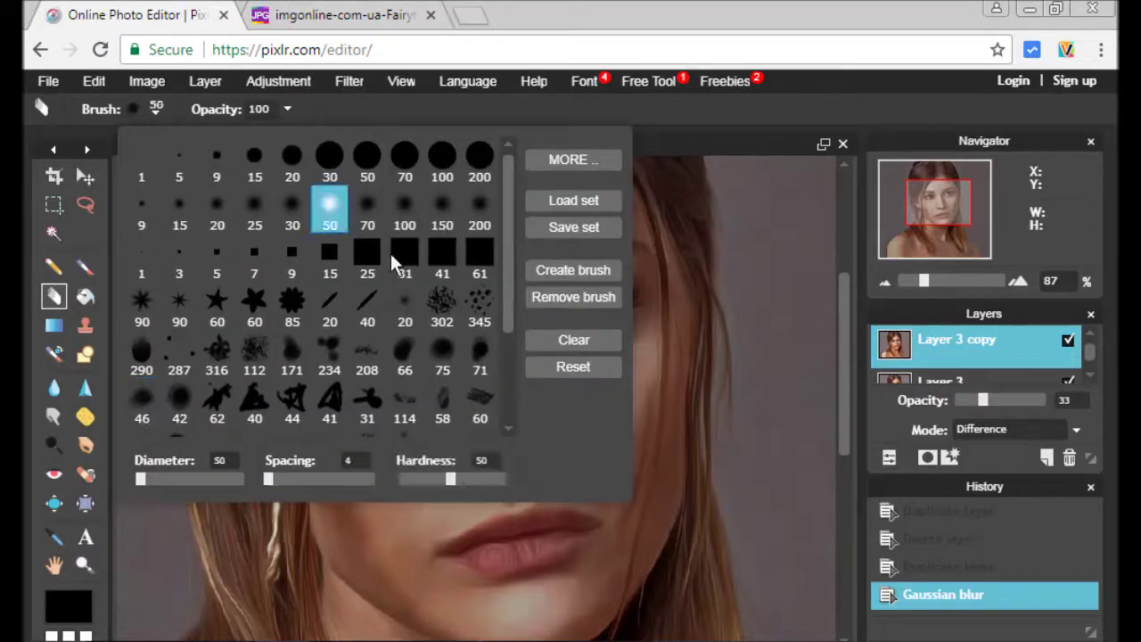
{"action": "left_click", "coordinate": [364, 207]}
{"action": "left_click", "coordinate": [705, 132]}
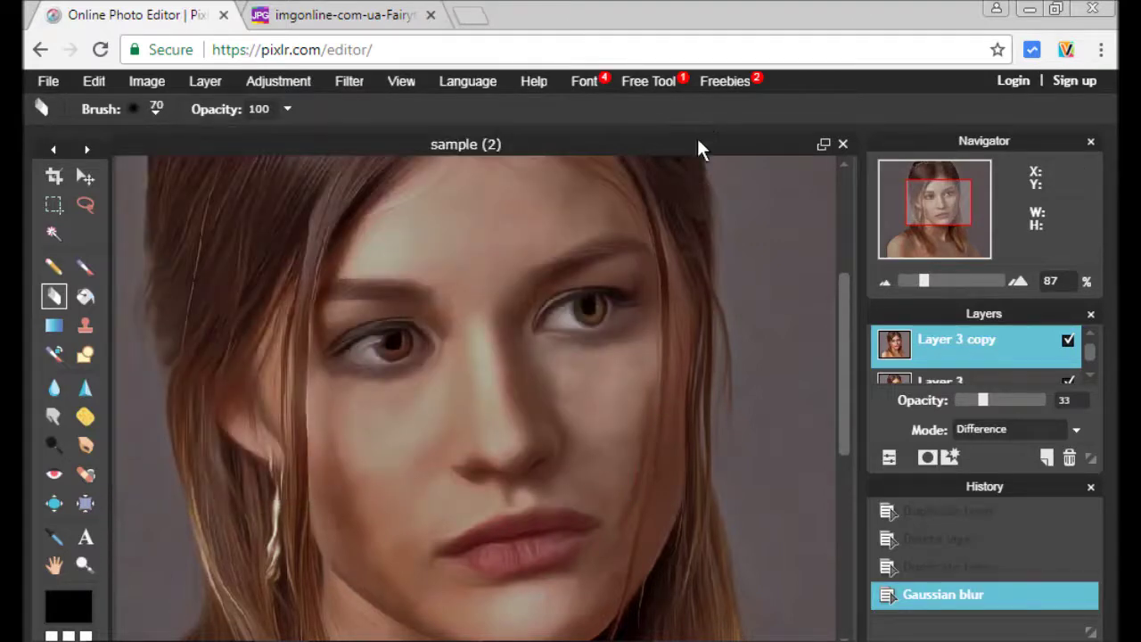
{"action": "mouse_move", "coordinate": [348, 382]}
{"action": "left_mouse_down"}
{"action": "mouse_move", "coordinate": [413, 340]}
{"action": "mouse_move", "coordinate": [414, 353]}
{"action": "mouse_move", "coordinate": [356, 358]}
{"action": "mouse_move", "coordinate": [365, 344]}
{"action": "mouse_move", "coordinate": [414, 350]}
{"action": "left_mouse_up"}
{"action": "mouse_move", "coordinate": [553, 321]}
{"action": "left_mouse_down"}
{"action": "mouse_move", "coordinate": [618, 310]}
{"action": "mouse_move", "coordinate": [582, 305]}
{"action": "mouse_move", "coordinate": [550, 336]}
{"action": "mouse_move", "coordinate": [591, 304]}
{"action": "left_mouse_up"}
{"action": "mouse_move", "coordinate": [457, 556]}
{"action": "left_mouse_down"}
{"action": "mouse_move", "coordinate": [532, 530]}
{"action": "mouse_move", "coordinate": [577, 538]}
{"action": "mouse_move", "coordinate": [503, 556]}
{"action": "mouse_move", "coordinate": [472, 553]}
{"action": "left_mouse_up"}
Erase the blur around the nostril and the eye area with the soft 30 px brush.
{"action": "left_click", "coordinate": [134, 109]}
{"action": "left_click", "coordinate": [293, 205]}
{"action": "mouse_move", "coordinate": [543, 458]}
{"action": "left_mouse_down"}
{"action": "mouse_move", "coordinate": [527, 479]}
{"action": "mouse_move", "coordinate": [469, 473]}
{"action": "mouse_move", "coordinate": [522, 481]}
{"action": "mouse_move", "coordinate": [552, 468]}
{"action": "left_mouse_up"}
{"action": "mouse_move", "coordinate": [546, 290]}
{"action": "left_mouse_down"}
{"action": "mouse_move", "coordinate": [591, 256]}
{"action": "mouse_move", "coordinate": [649, 253]}
{"action": "mouse_move", "coordinate": [453, 291]}
{"action": "mouse_move", "coordinate": [332, 292]}
{"action": "mouse_move", "coordinate": [387, 298]}
{"action": "left_mouse_up"}
Restore the blurred copy's blend mode to Normal and reduce the canvas zoom to 46%.
{"action": "left_click", "coordinate": [1014, 429]}
{"action": "left_click", "coordinate": [980, 446]}
{"action": "left_click_drag", "start_coordinate": [924, 281], "coordinate": [911, 286]}
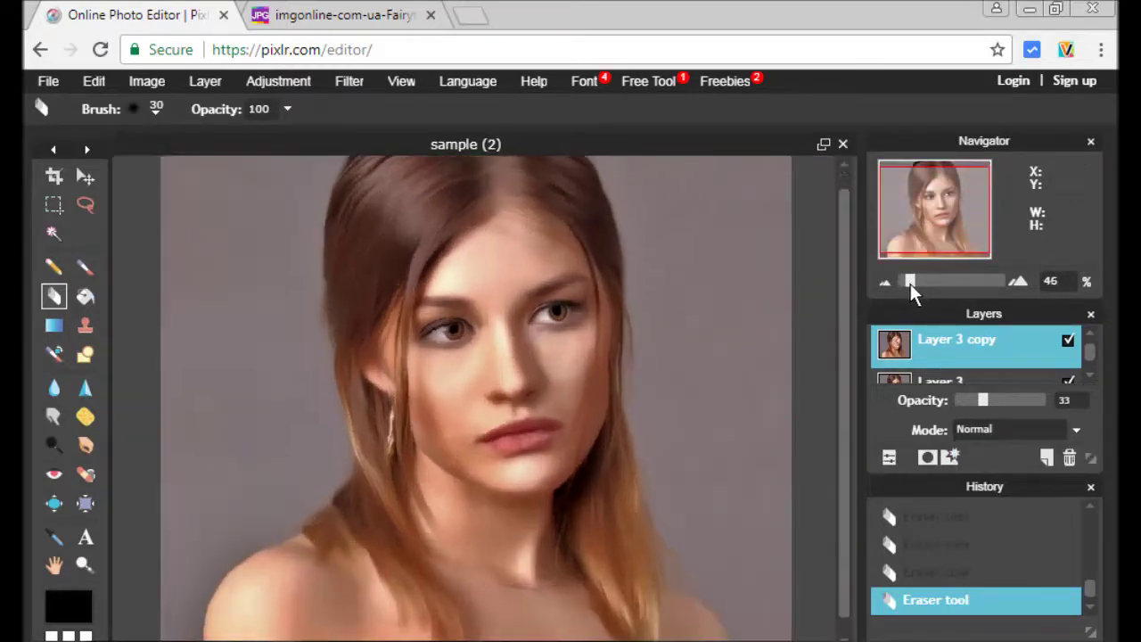
Merge the blurred layer copy down into Layer 3 and toggle the merged layer's visibility to compare it with the background.
{"action": "right_click", "coordinate": [984, 348]}
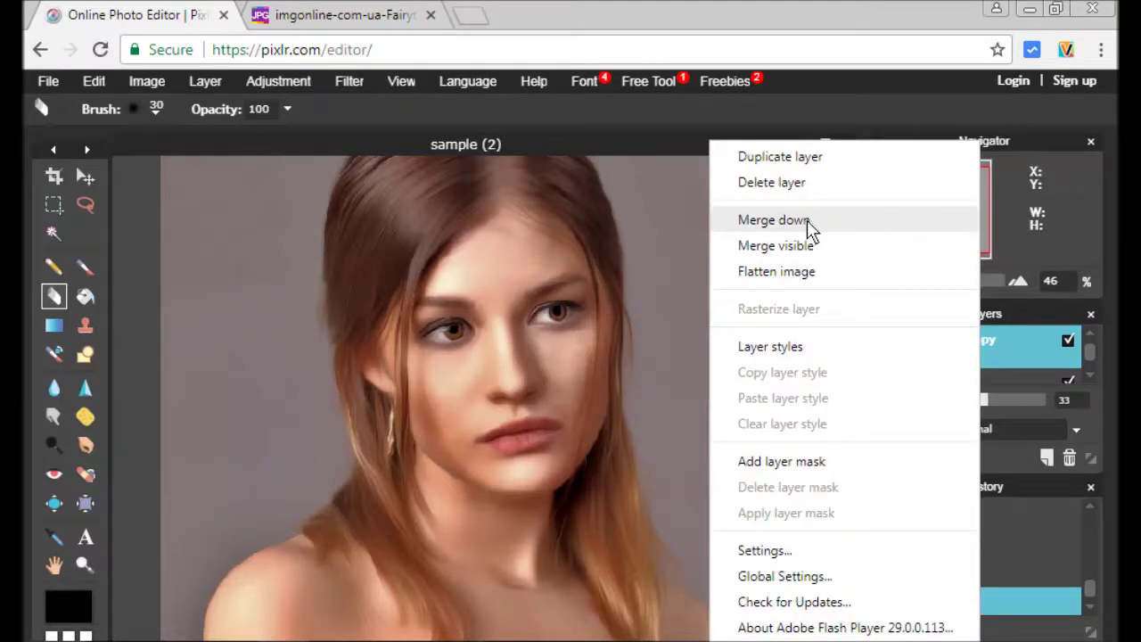
{"action": "left_click", "coordinate": [774, 220]}
{"action": "left_click", "coordinate": [1068, 340]}
{"action": "left_click", "coordinate": [1068, 341]}
Sharpen the merged layer with the Unsharp mask filter at amount 50, radius 2 and threshold 15.
{"action": "left_click", "coordinate": [349, 82]}
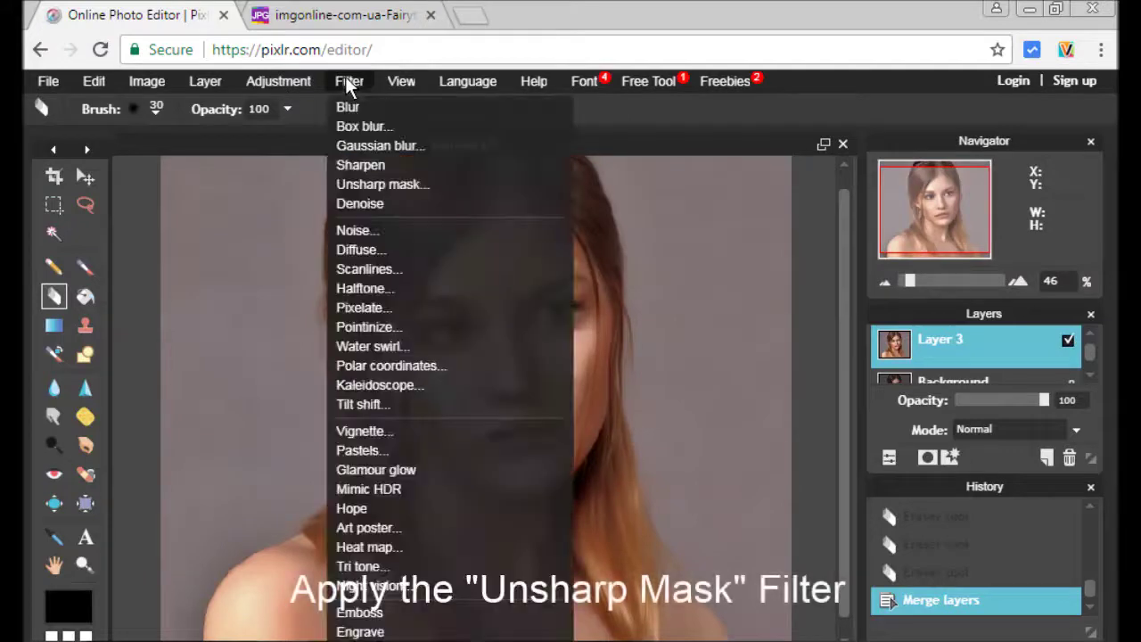
{"action": "left_click", "coordinate": [402, 185]}
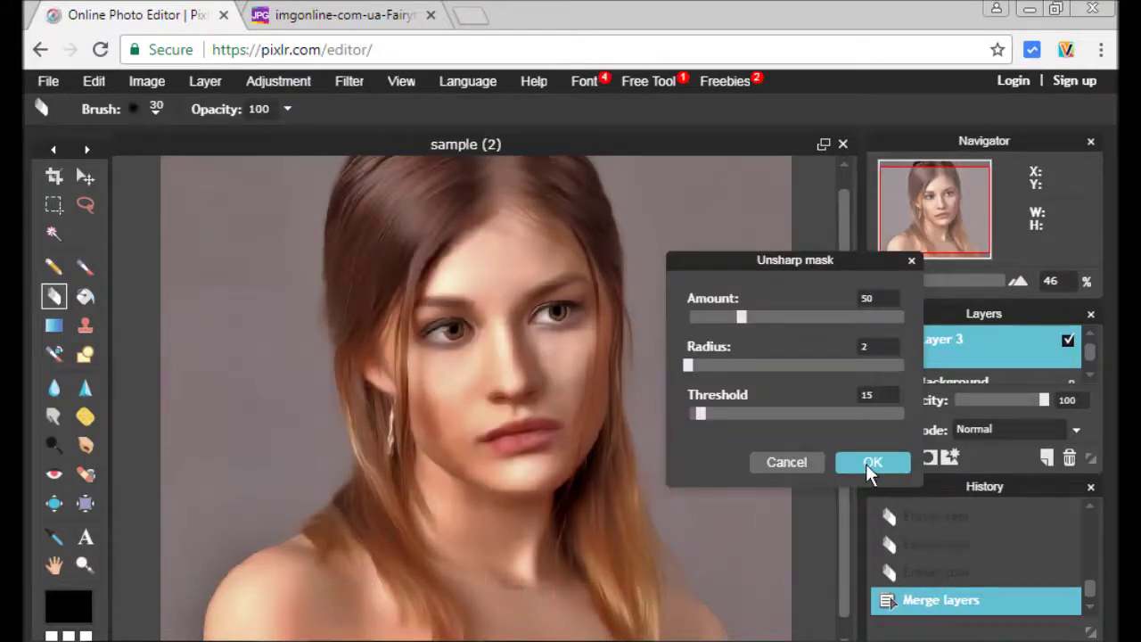
{"action": "left_click", "coordinate": [872, 462]}
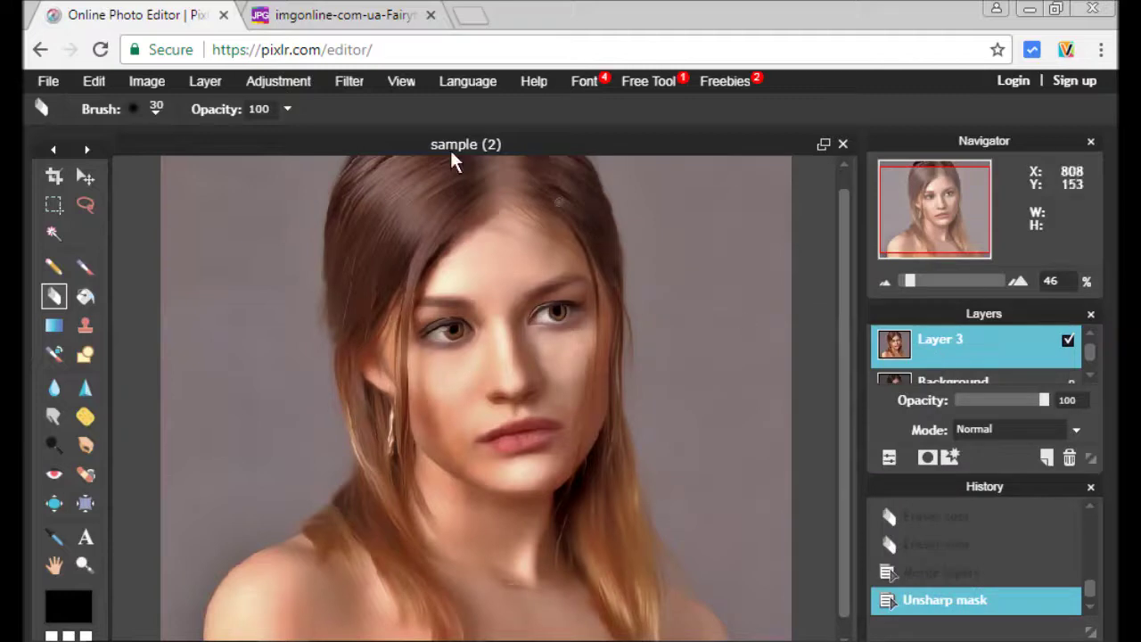
Lower the portrait's saturation to about -18 and set its lightness to 0 with the Hue & Saturation adjustment.
{"action": "left_click", "coordinate": [279, 81]}
{"action": "left_click", "coordinate": [299, 127]}
{"action": "left_click_drag", "start_coordinate": [794, 373], "coordinate": [778, 372]}
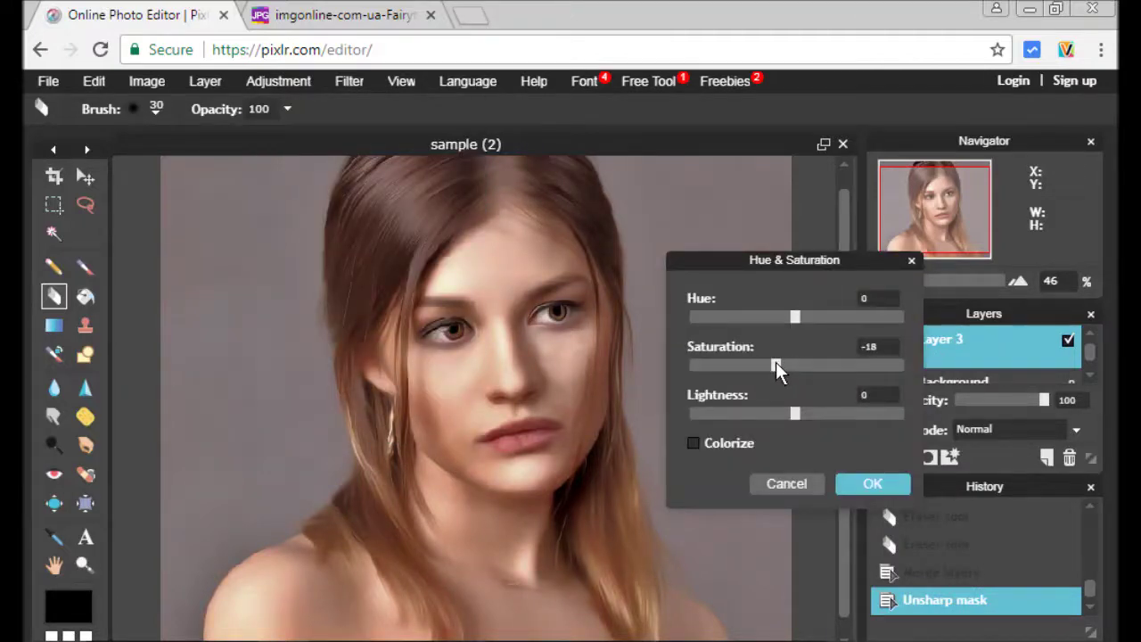
{"action": "left_click_drag", "start_coordinate": [774, 367], "coordinate": [772, 367]}
{"action": "left_click_drag", "start_coordinate": [800, 419], "coordinate": [794, 419]}
{"action": "double_click", "coordinate": [861, 398]}
{"action": "type", "text": "0"}
{"action": "left_click", "coordinate": [872, 486]}
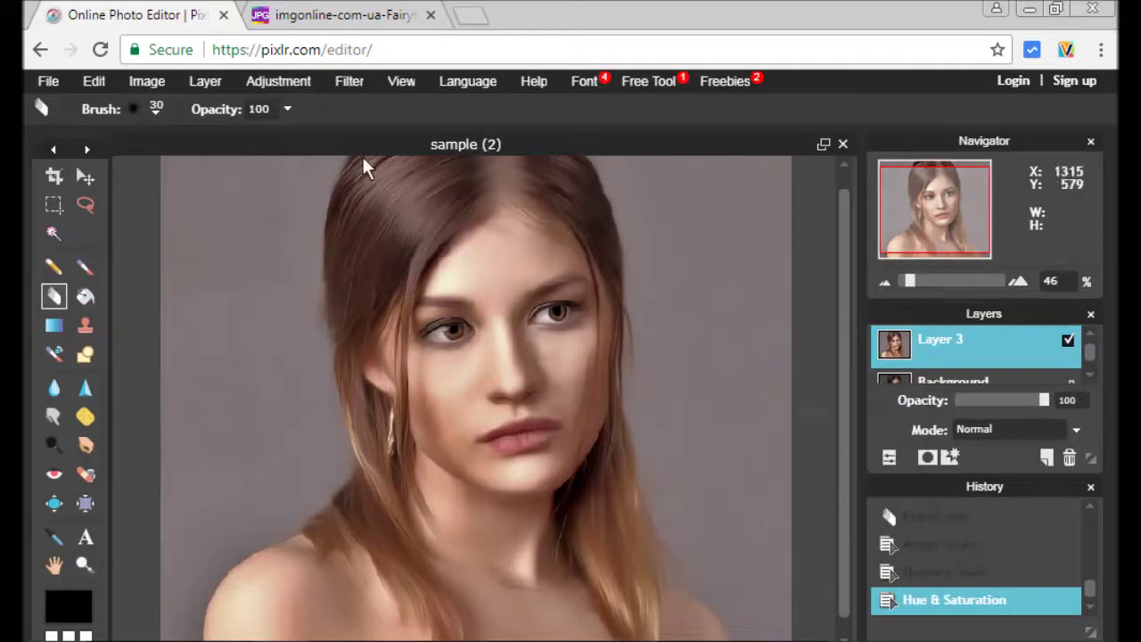
Brighten the portrait's highlights with the Levels adjustment by lowering the white input level slightly below 255.
{"action": "left_click", "coordinate": [278, 81]}
{"action": "left_click", "coordinate": [268, 183]}
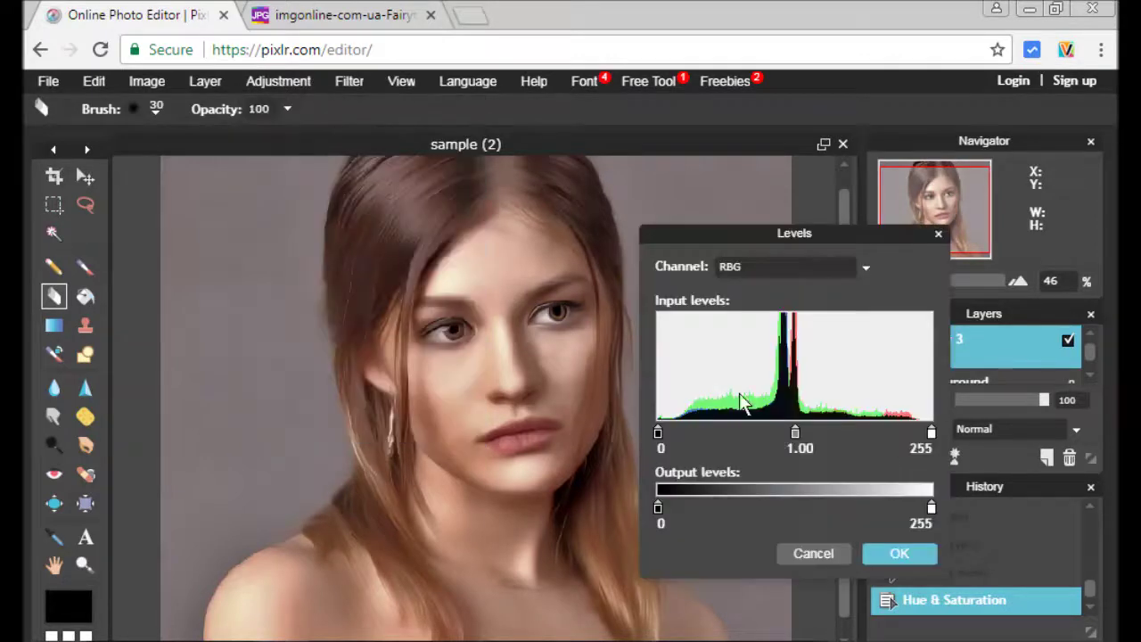
{"action": "left_click_drag", "start_coordinate": [932, 437], "coordinate": [913, 445]}
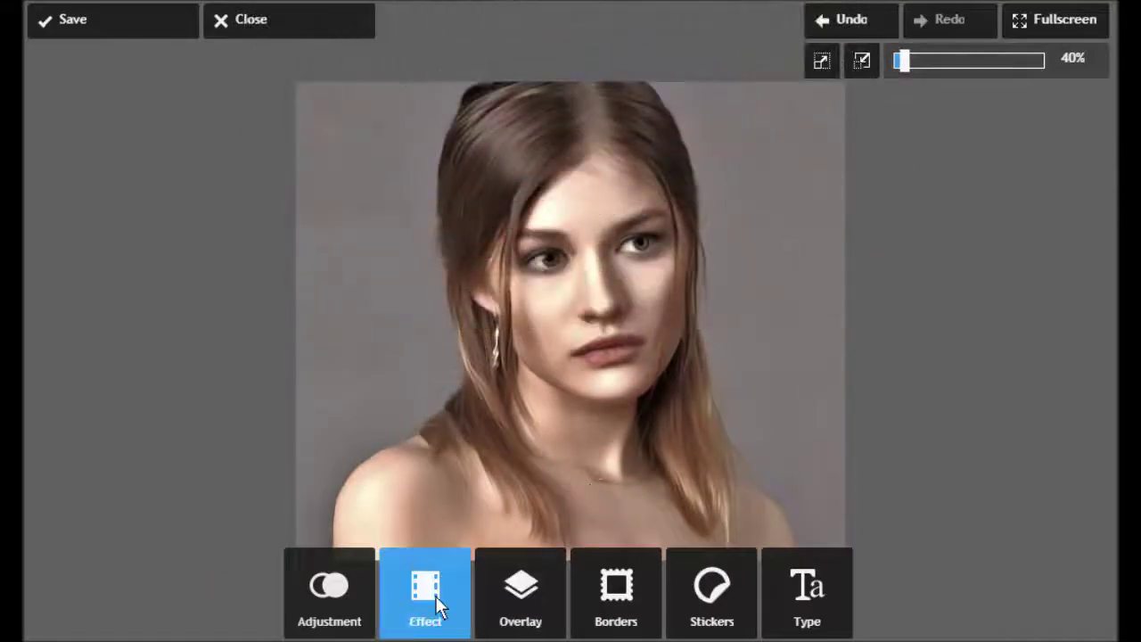
In Pixlr Express, apply the Ingrid effect from the Subtle group to the portrait with an amount of 22.
{"action": "left_click", "coordinate": [427, 606]}
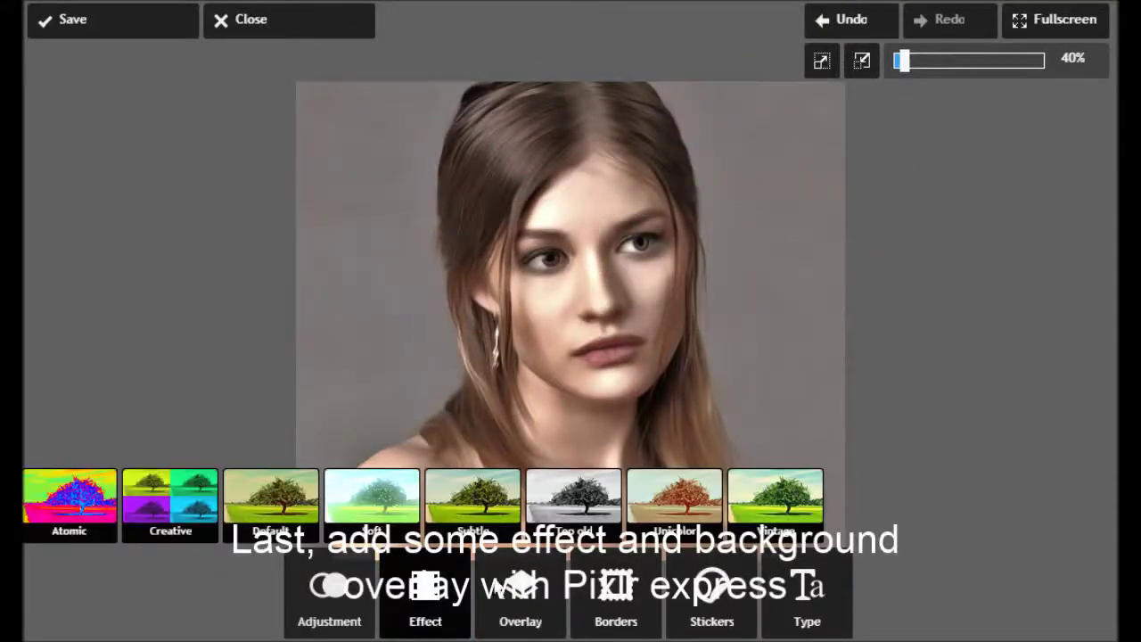
{"action": "left_click", "coordinate": [481, 504]}
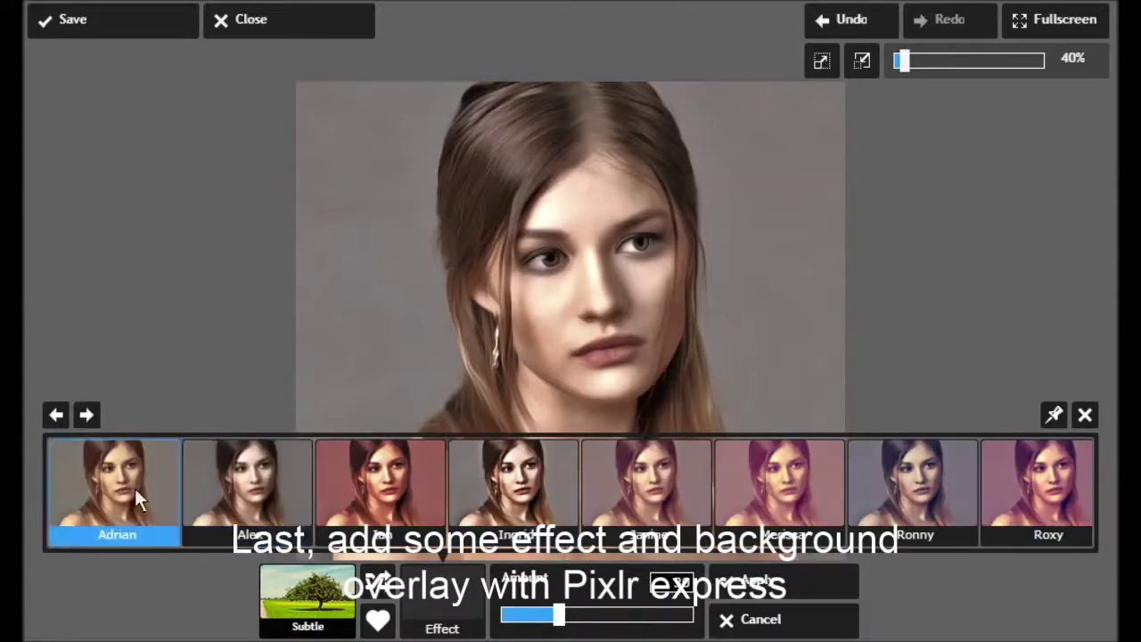
{"action": "left_click", "coordinate": [520, 504]}
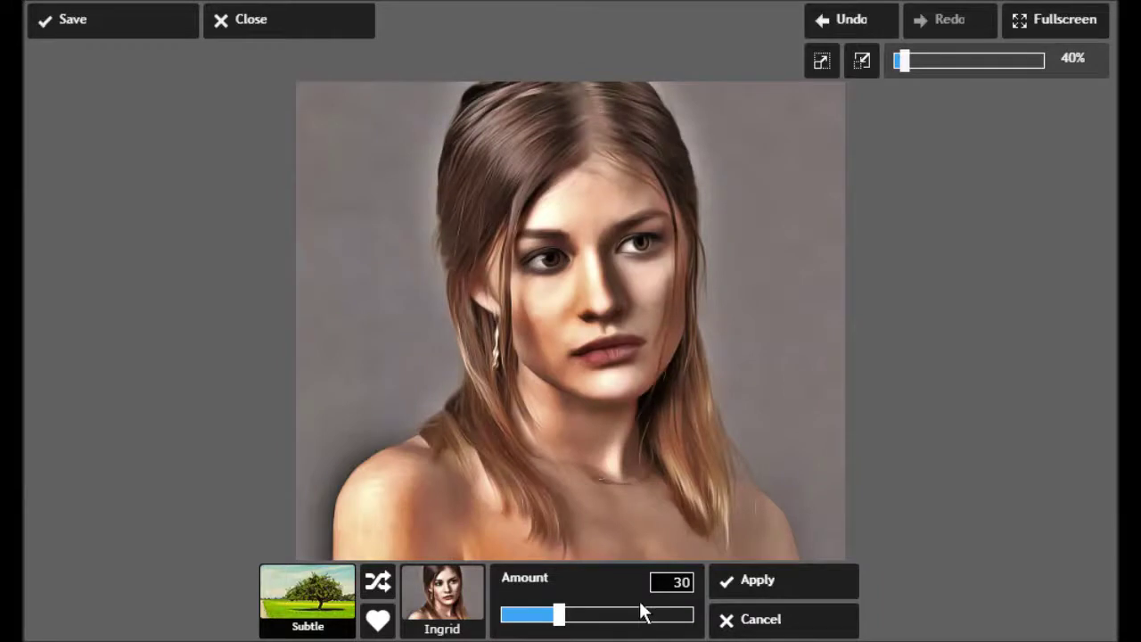
{"action": "mouse_move", "coordinate": [563, 619]}
{"action": "left_mouse_down"}
{"action": "mouse_move", "coordinate": [680, 622]}
{"action": "mouse_move", "coordinate": [548, 623]}
{"action": "left_mouse_up"}
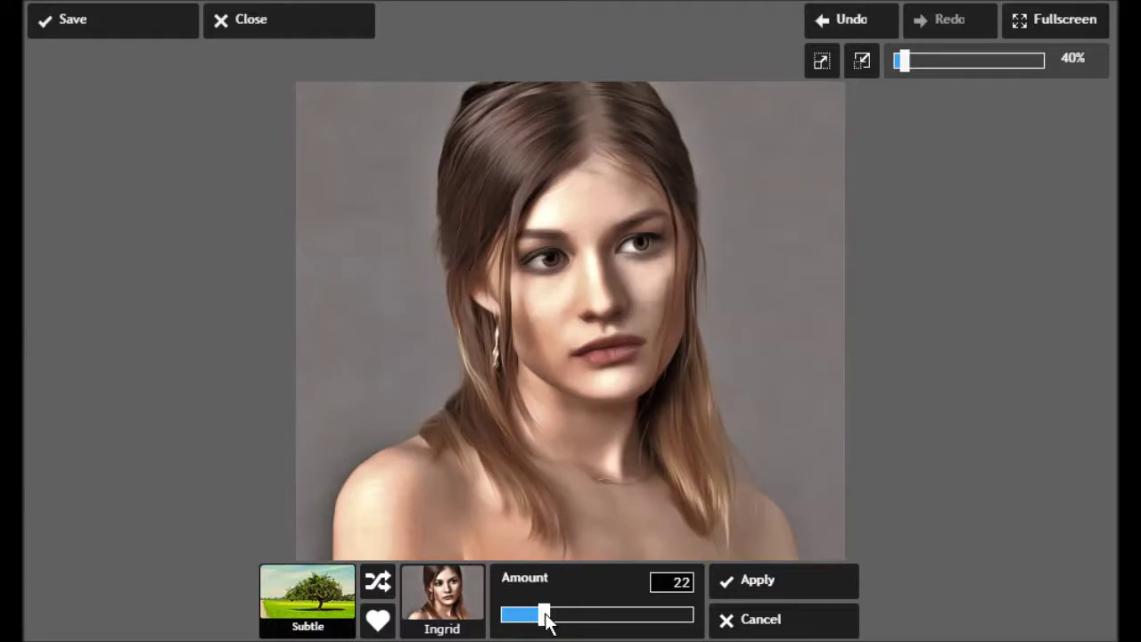
{"action": "left_click", "coordinate": [773, 578]}
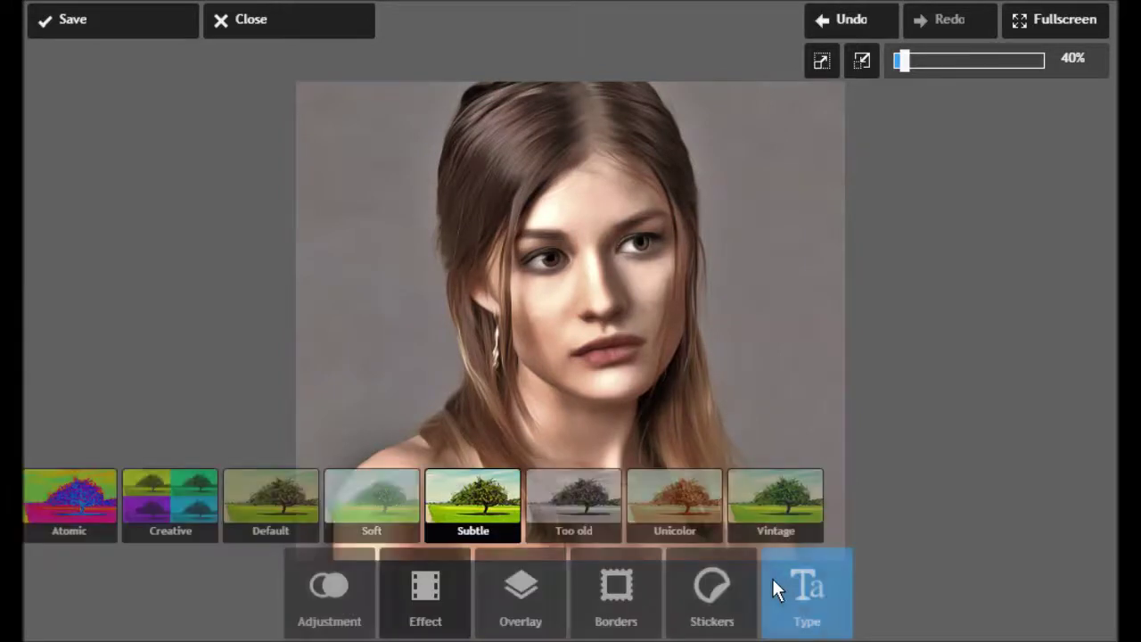
{"action": "left_click", "coordinate": [390, 613]}
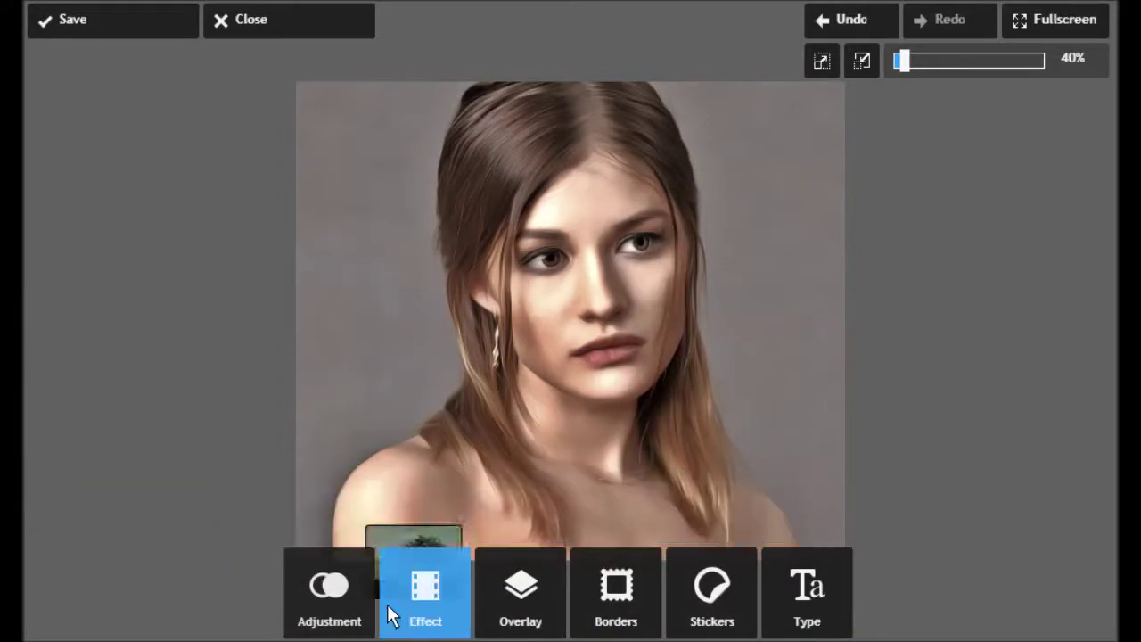
{"action": "left_click", "coordinate": [403, 607]}
{"action": "left_click", "coordinate": [402, 604]}
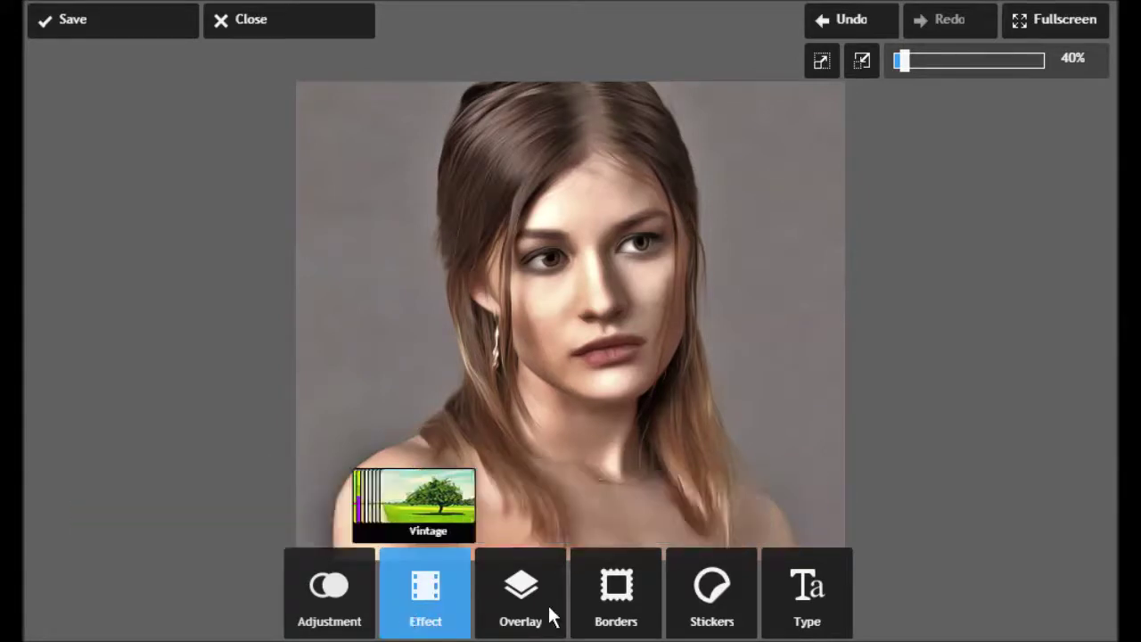
Apply the Above overlay from the Smoke group to the portrait, flipped horizontally, with an amount of 54.
{"action": "left_click", "coordinate": [530, 621]}
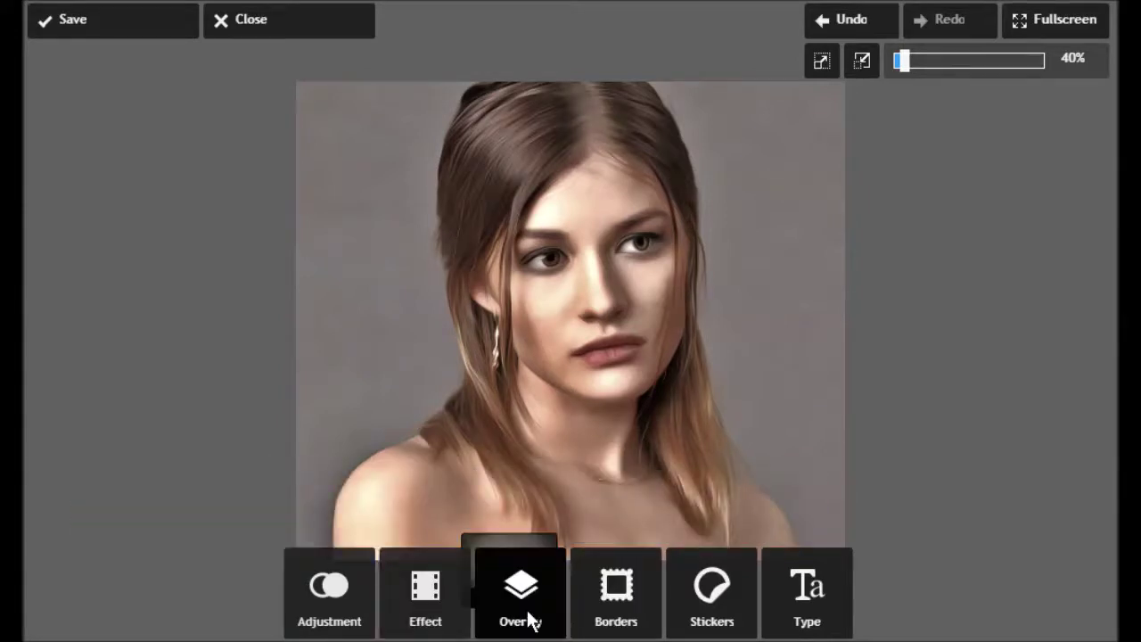
{"action": "left_click", "coordinate": [871, 428]}
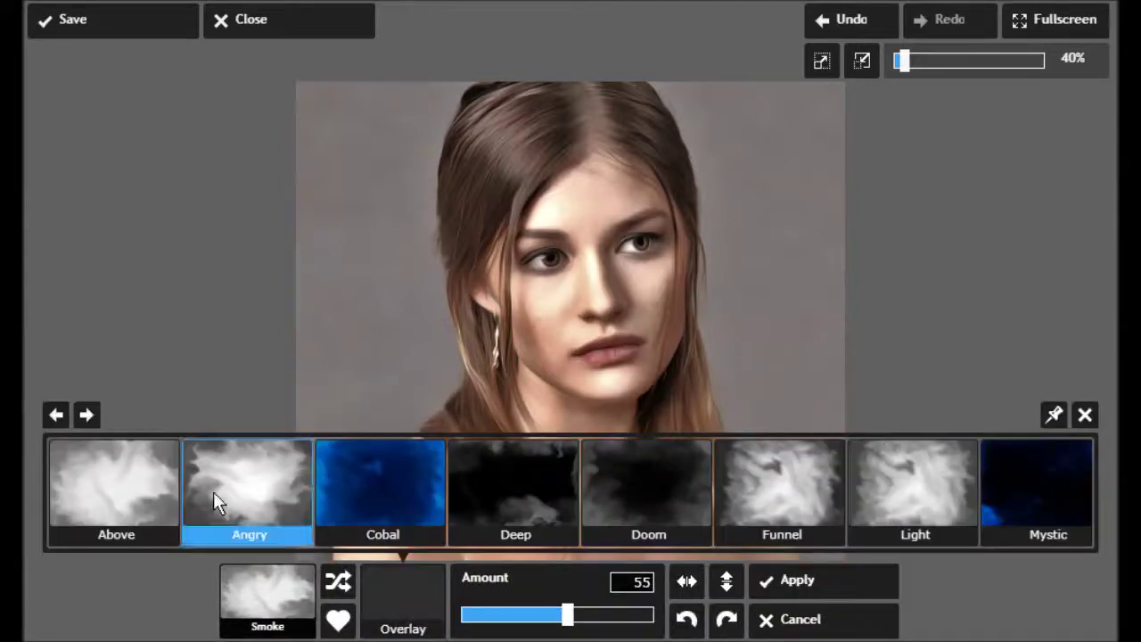
{"action": "left_click", "coordinate": [148, 473]}
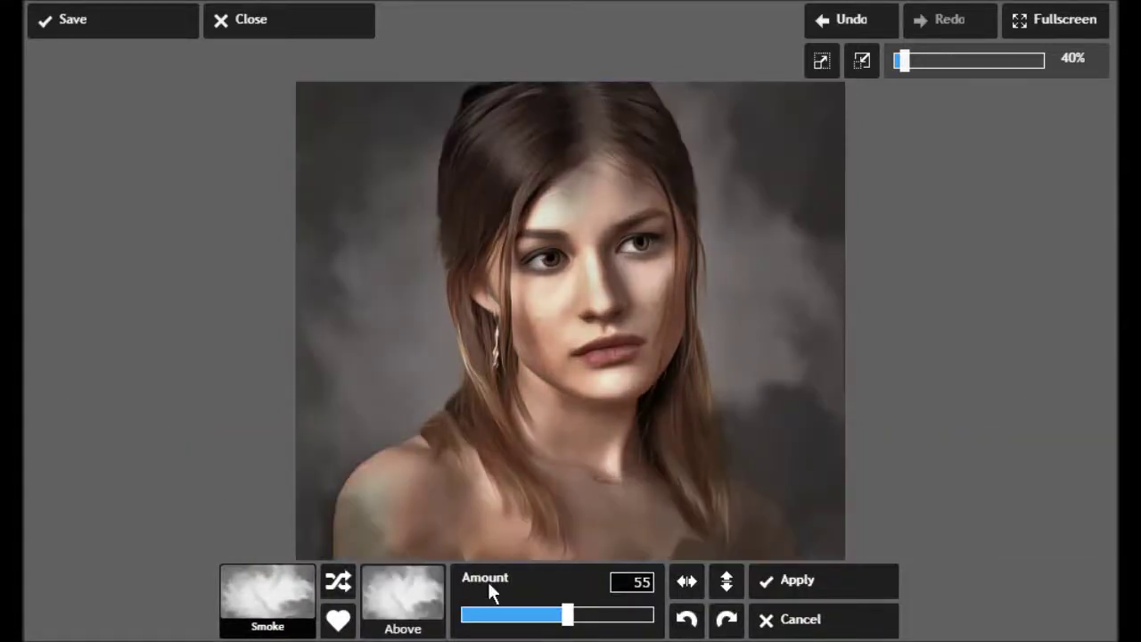
{"action": "mouse_move", "coordinate": [568, 622]}
{"action": "left_mouse_down"}
{"action": "mouse_move", "coordinate": [651, 616]}
{"action": "mouse_move", "coordinate": [575, 624]}
{"action": "left_mouse_up"}
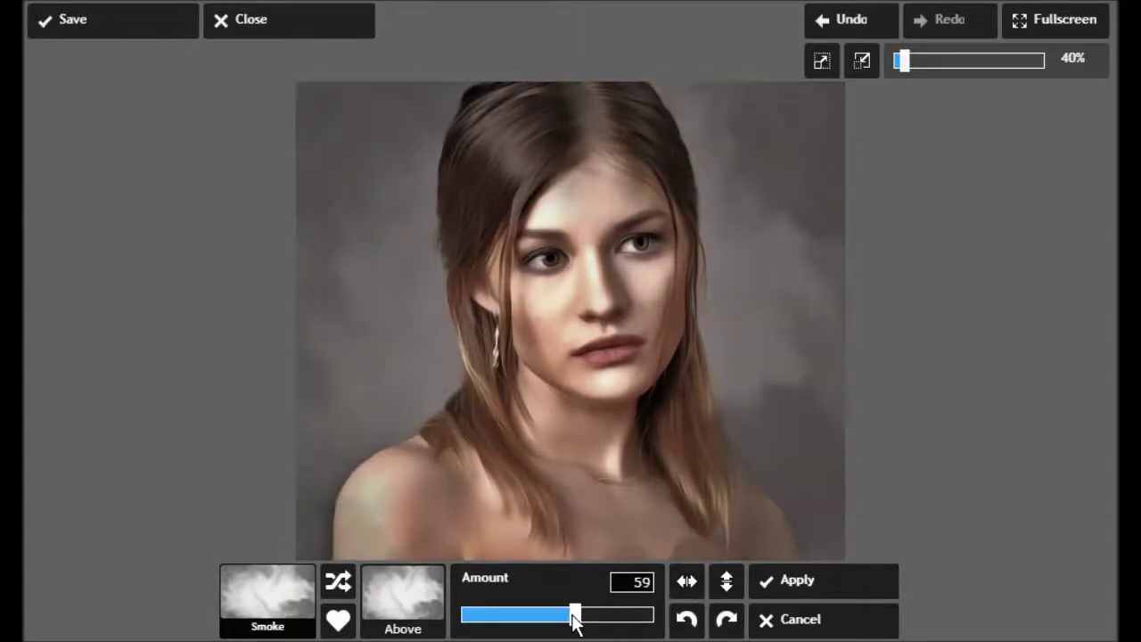
{"action": "left_click", "coordinate": [692, 580]}
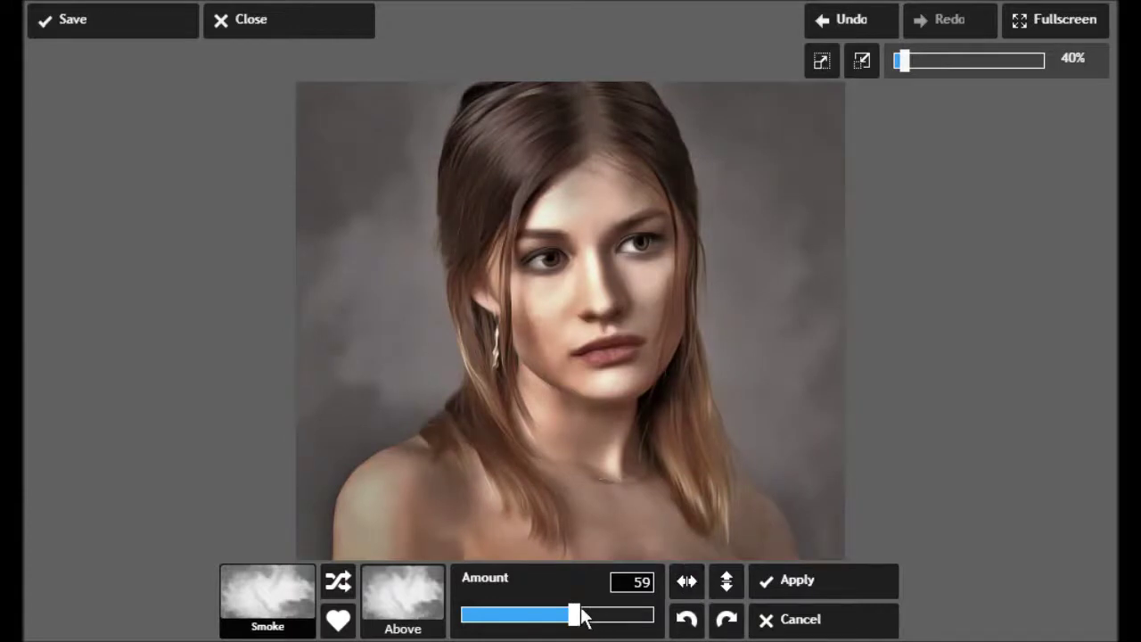
{"action": "left_click_drag", "start_coordinate": [578, 616], "coordinate": [568, 615]}
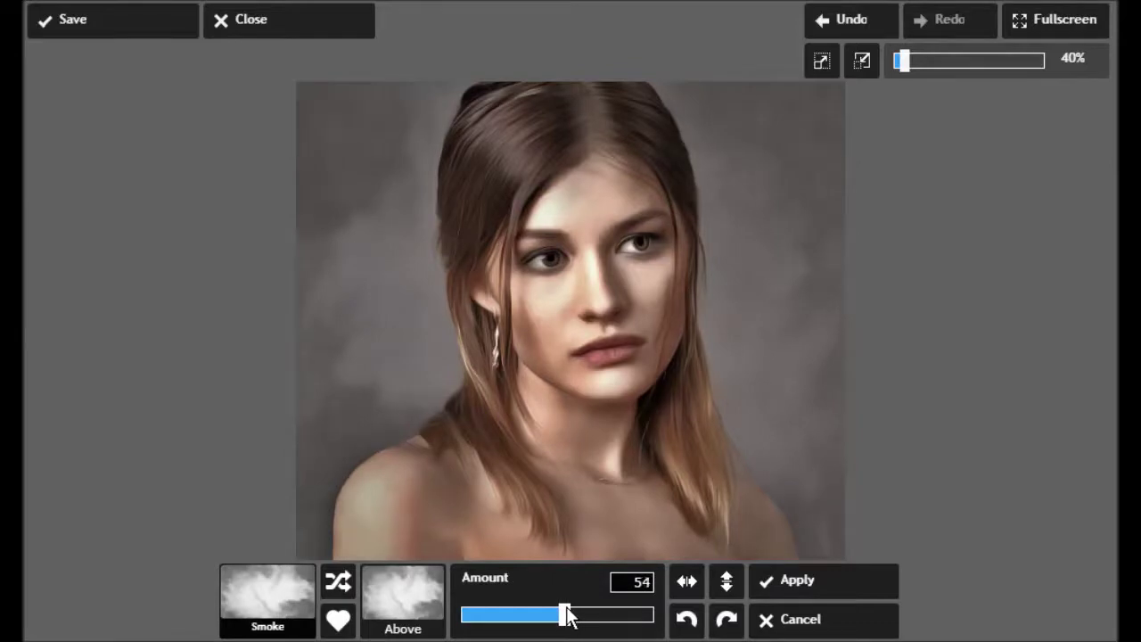
{"action": "left_click", "coordinate": [815, 579]}
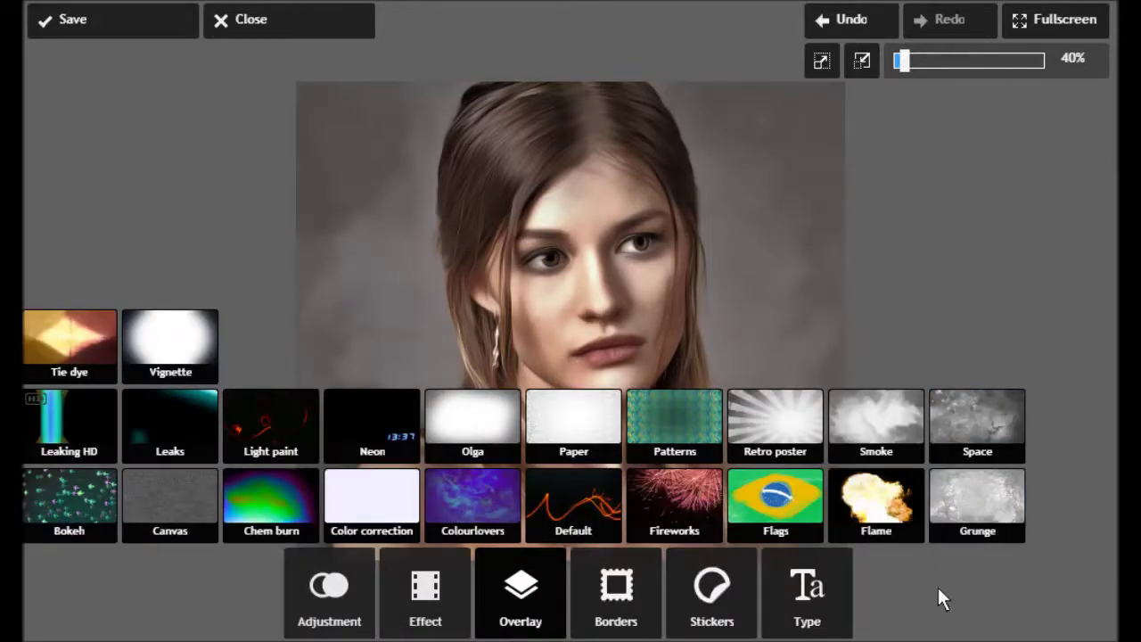